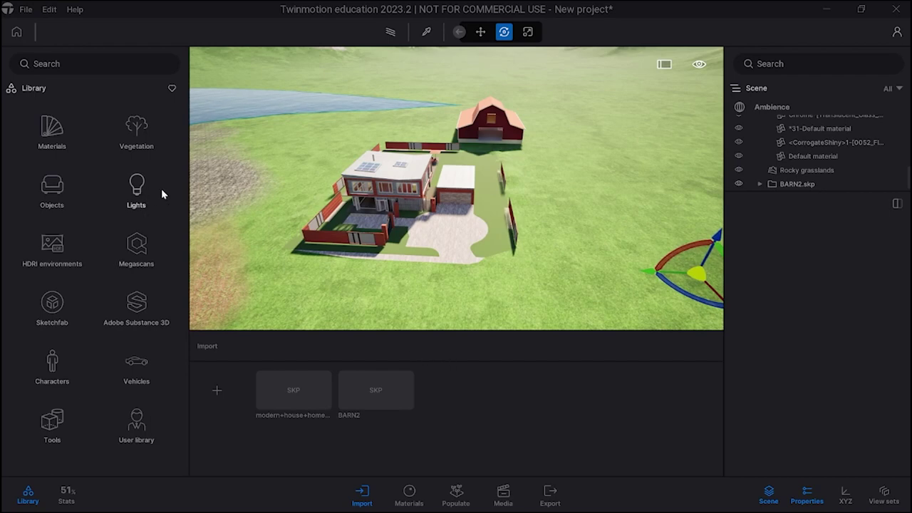
Place a Chinaberry Tree from the Vegetation library beside the driveway, near the garage.
click(134, 120)
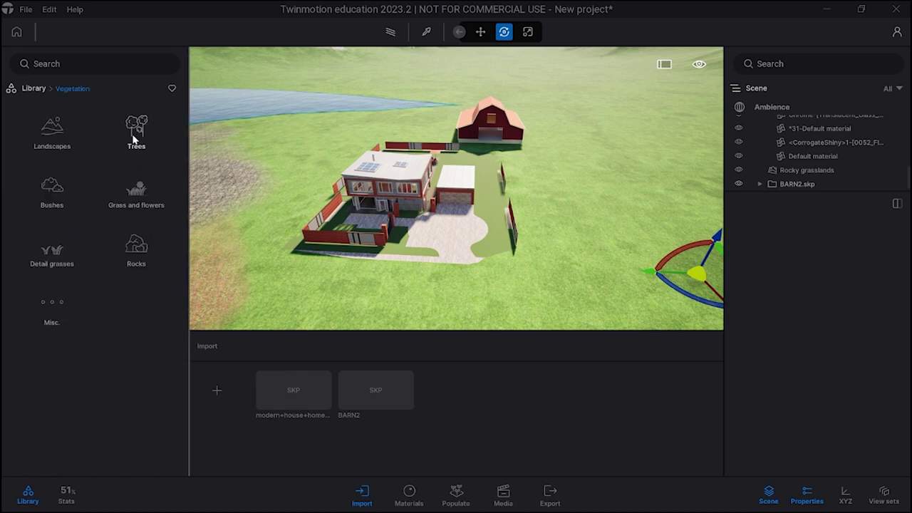
click(138, 134)
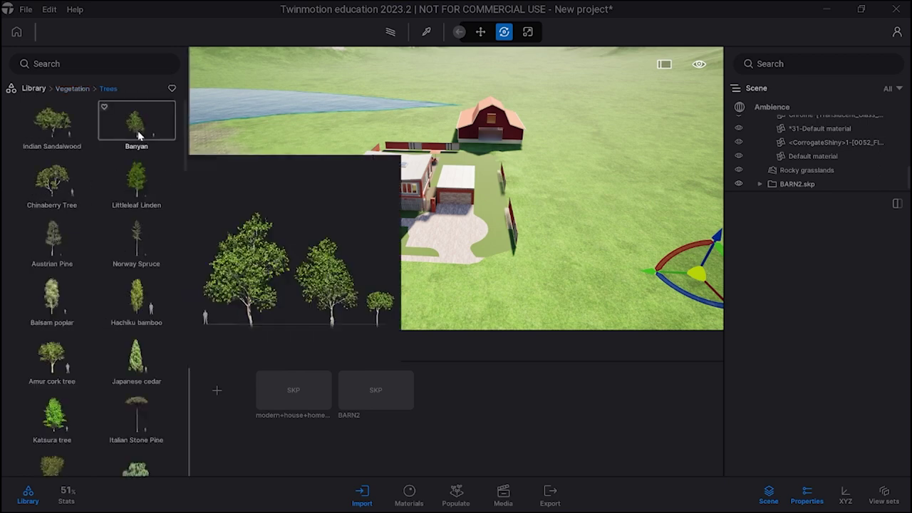
click(57, 191)
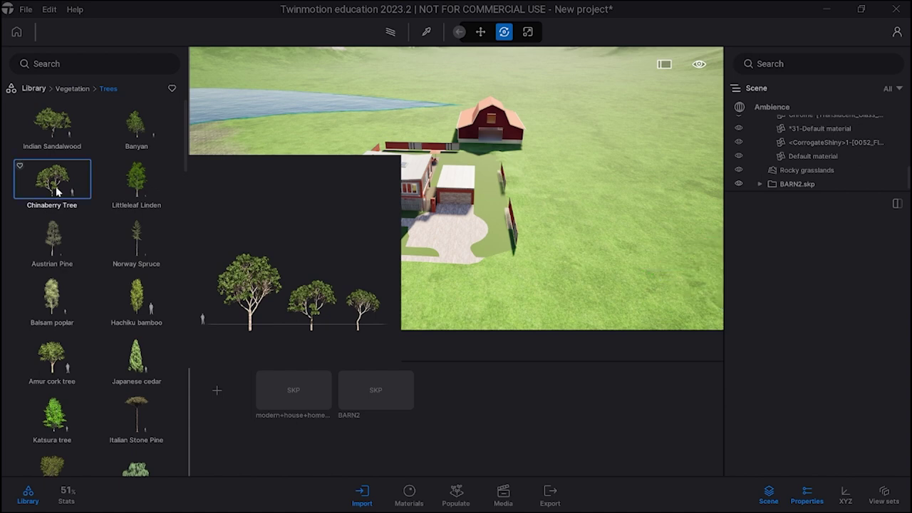
drag(73, 197, 495, 233)
Place a mixed selection of Chinaberry Tree, Italian Stone Pine, European Mountain Ash and Weeping Willow on the open grass beside the house.
mouse_move(132, 251)
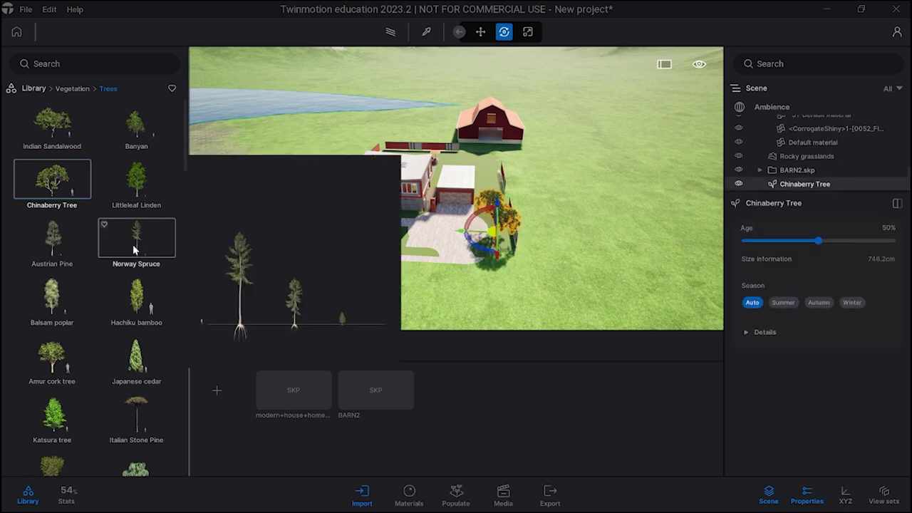
scroll(78, 242, down, 1)
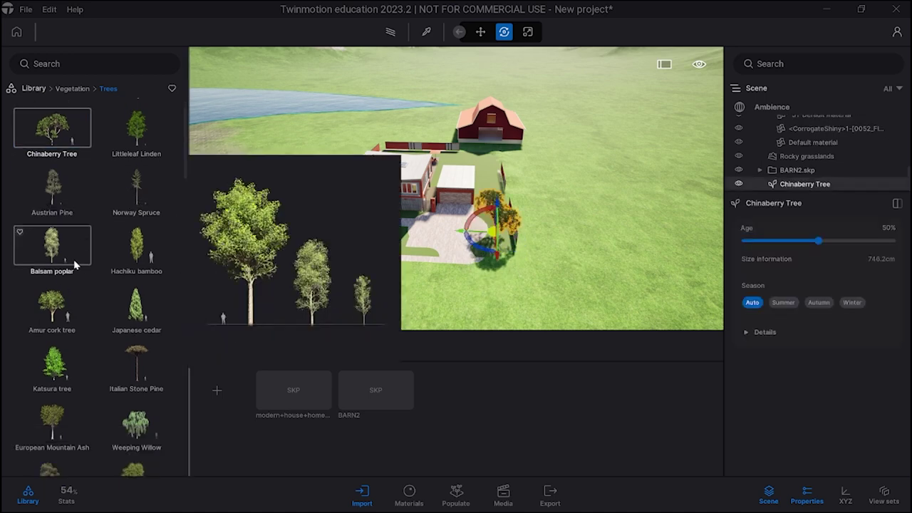
ctrl+click(141, 347)
ctrl+click(137, 400)
ctrl+click(47, 403)
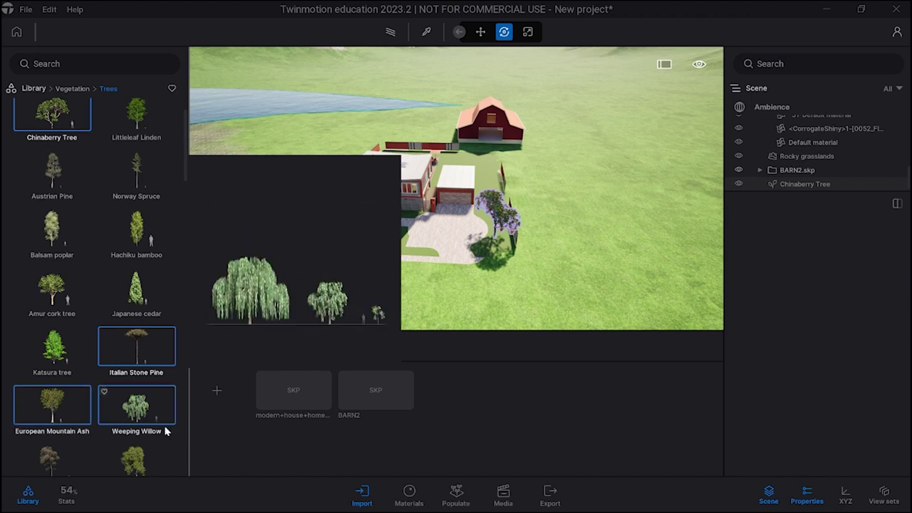
drag(166, 431, 605, 137)
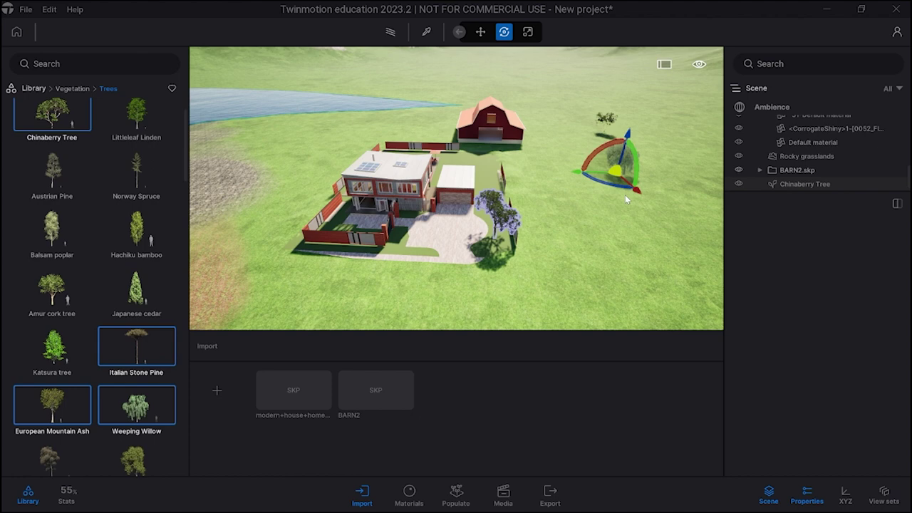
click(624, 186)
click(644, 219)
click(586, 235)
drag(564, 189, 690, 273)
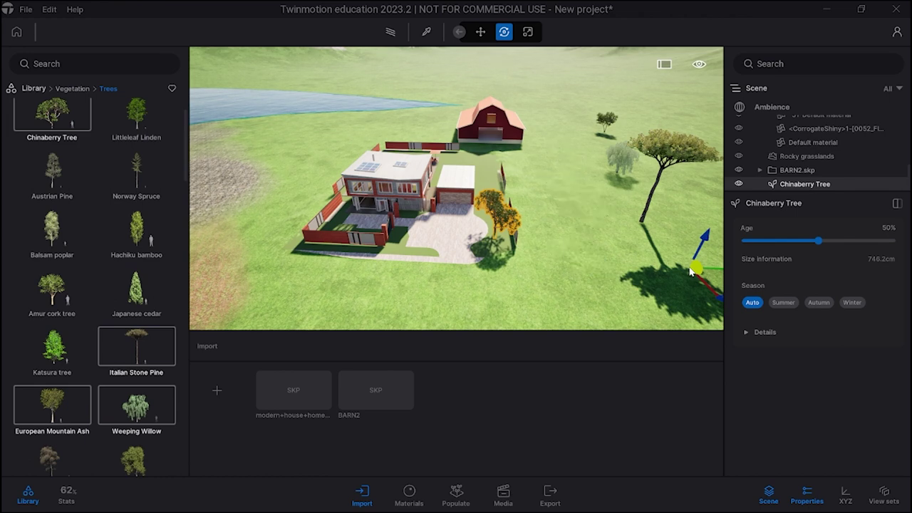
Undo the placement of the mixed trees on the open grass.
key(ctrl+z)
key(ctrl+z)
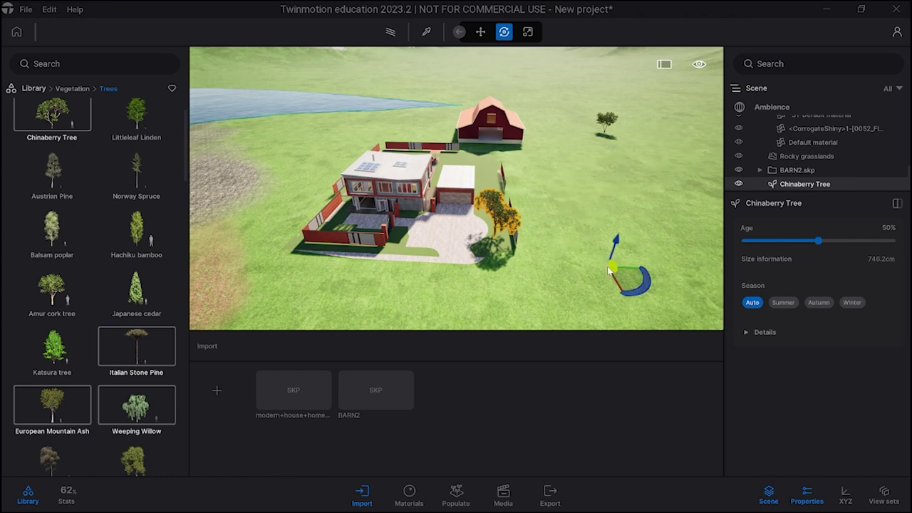
key(ctrl+z)
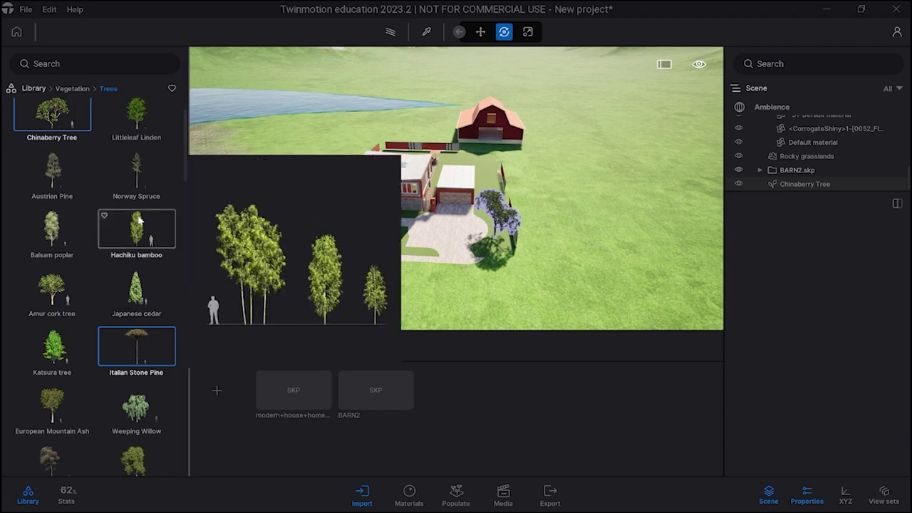
Place a row of Tropical palm 2 bushes on the grass in front of the house.
click(73, 88)
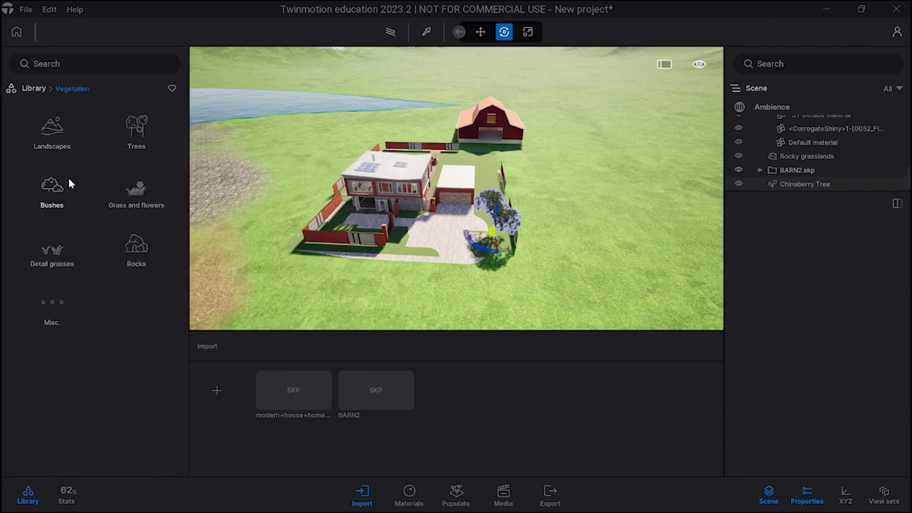
click(62, 198)
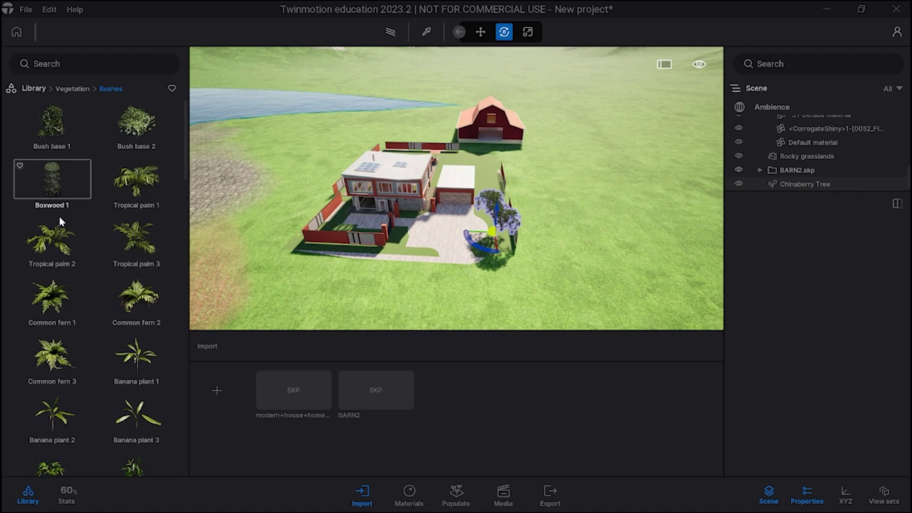
drag(45, 240, 345, 288)
click(373, 294)
click(438, 290)
click(504, 293)
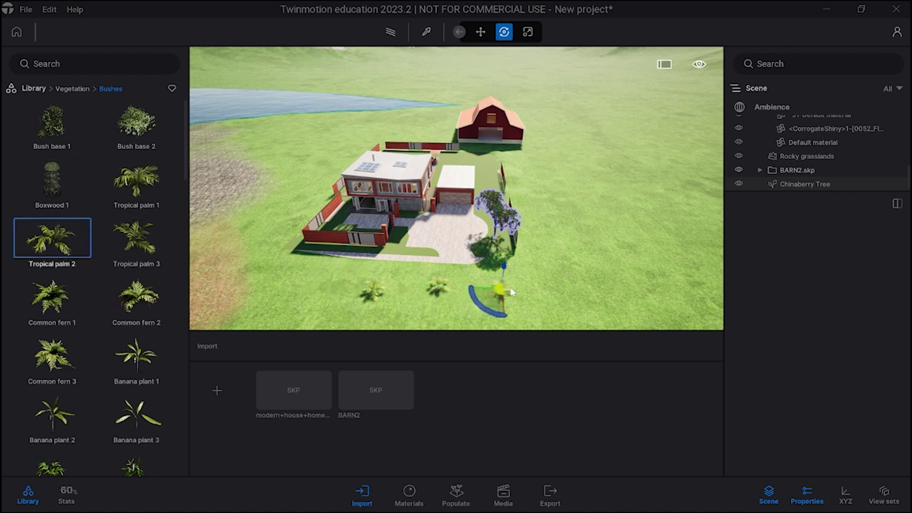
click(559, 277)
Undo the placement of the Tropical palm 2 bushes.
key(ctrl+z)
key(ctrl+z)
key(ctrl+z)
key(ctrl+z)
key(ctrl+z)
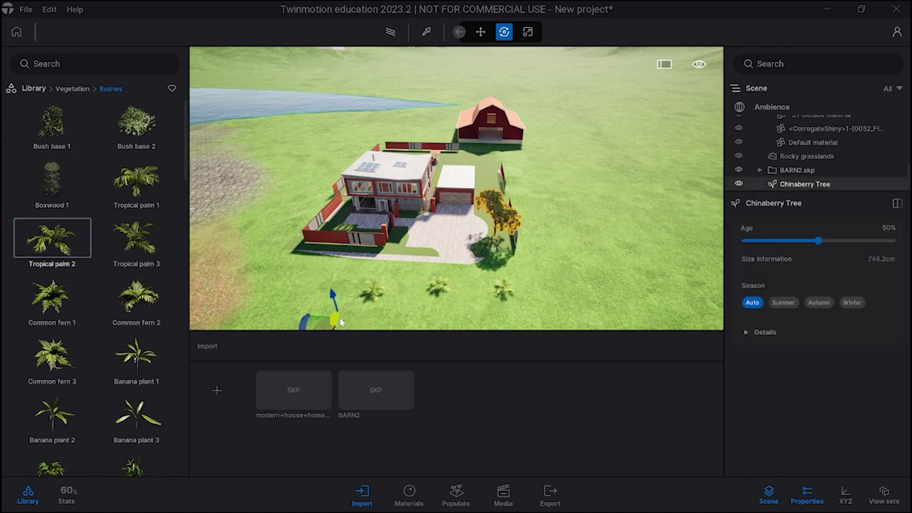
Place three Rock 3 models from the Rocks library on the open grass beyond the garage, near the barn.
click(72, 91)
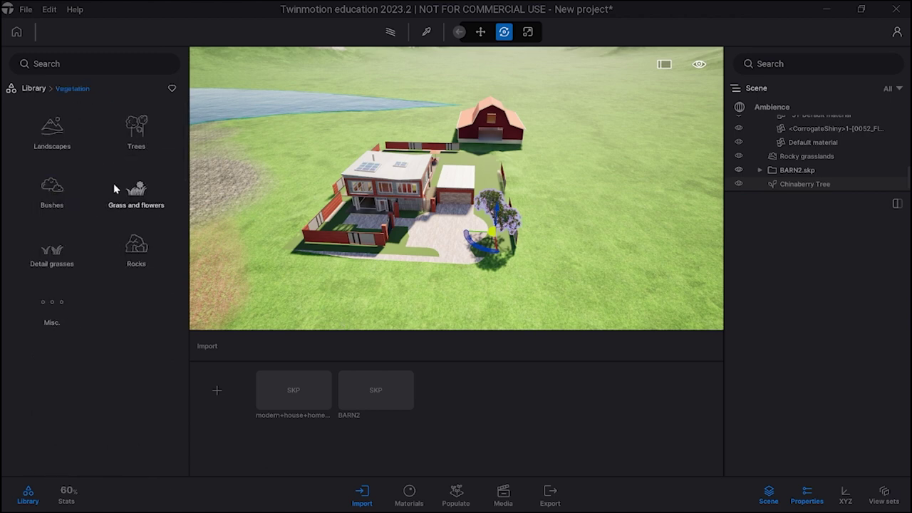
click(136, 248)
click(52, 180)
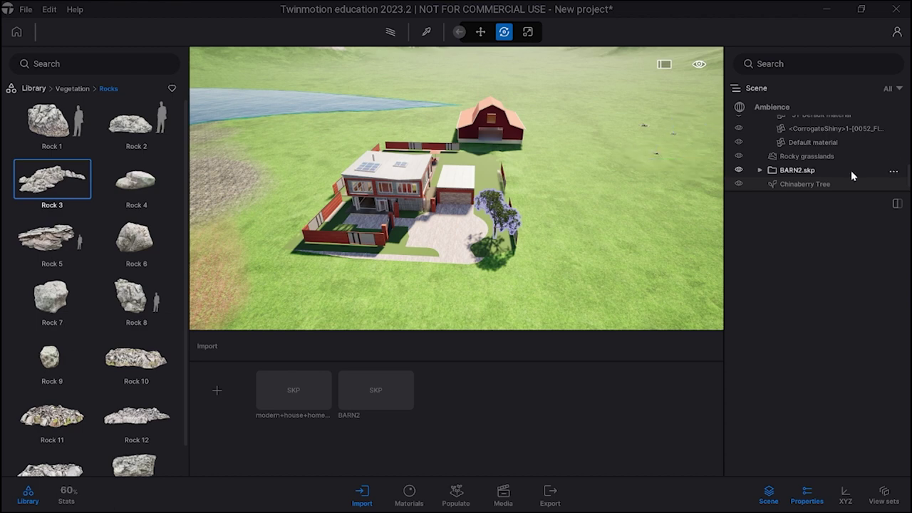
Create a sub container under one of the Rock 3 items in the scene and delete it.
scroll(798, 164, down, 1)
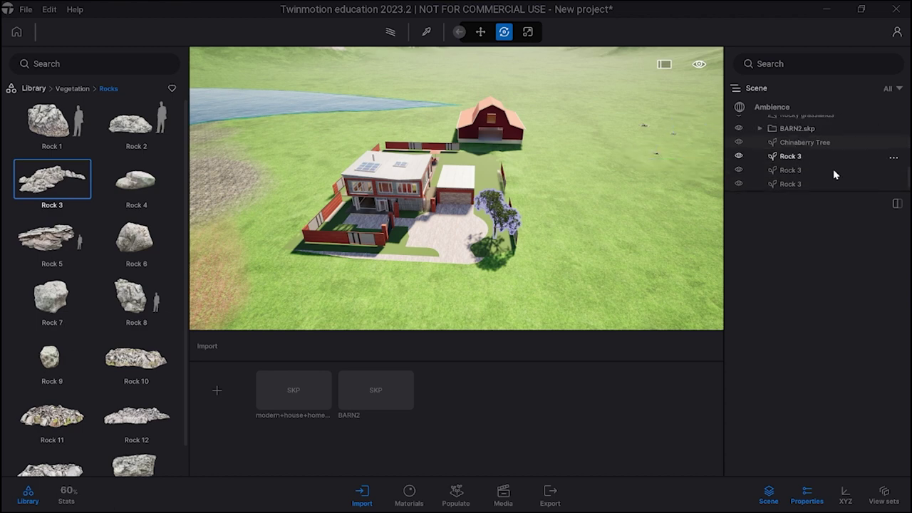
click(856, 171)
right_click(856, 171)
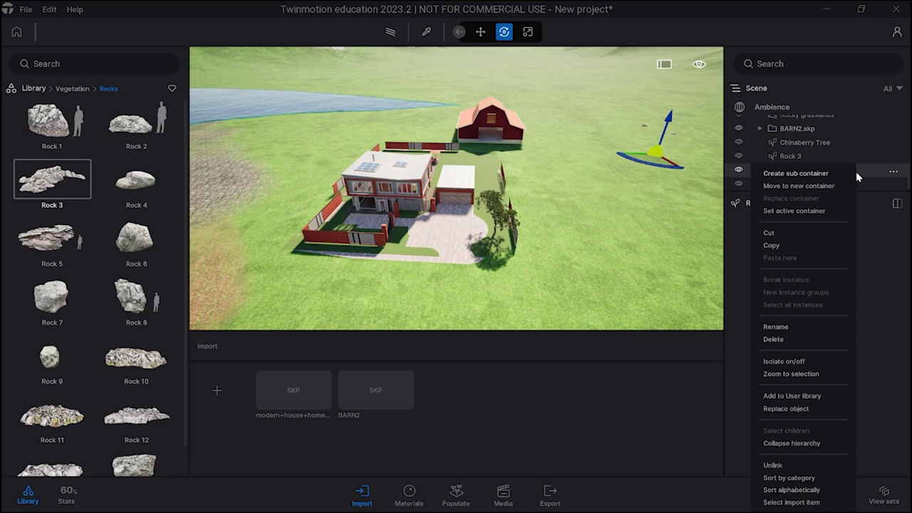
click(801, 173)
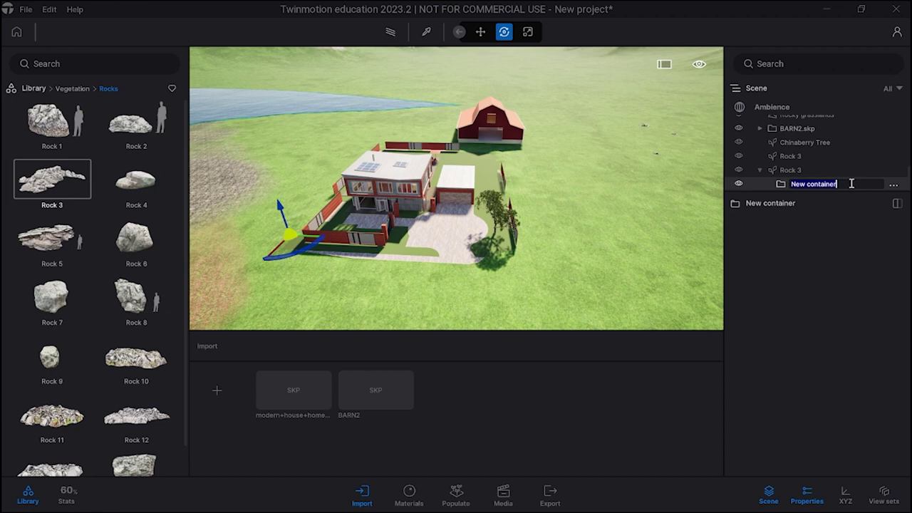
click(895, 186)
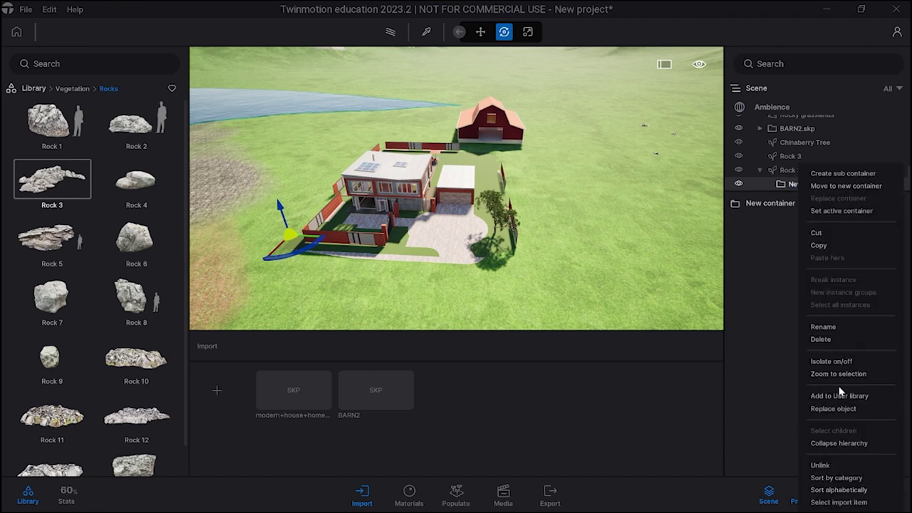
click(835, 341)
Create a sub container under Scene graph and name it "ITEMSto decorate".
scroll(830, 150, up, 5)
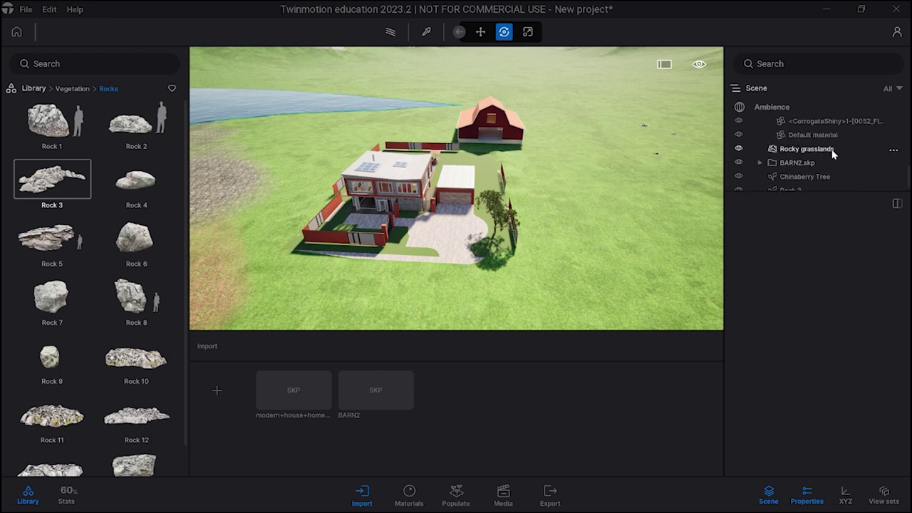
scroll(832, 154, up, 10)
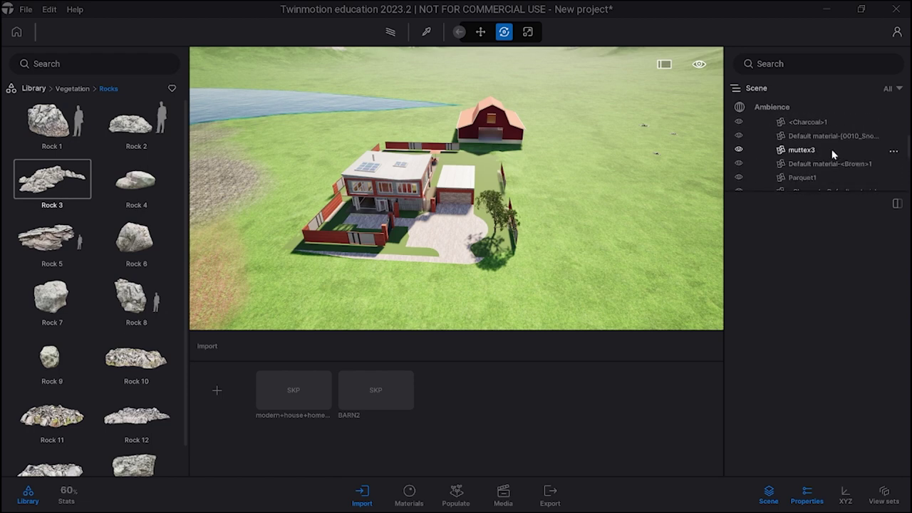
scroll(831, 152, up, 10)
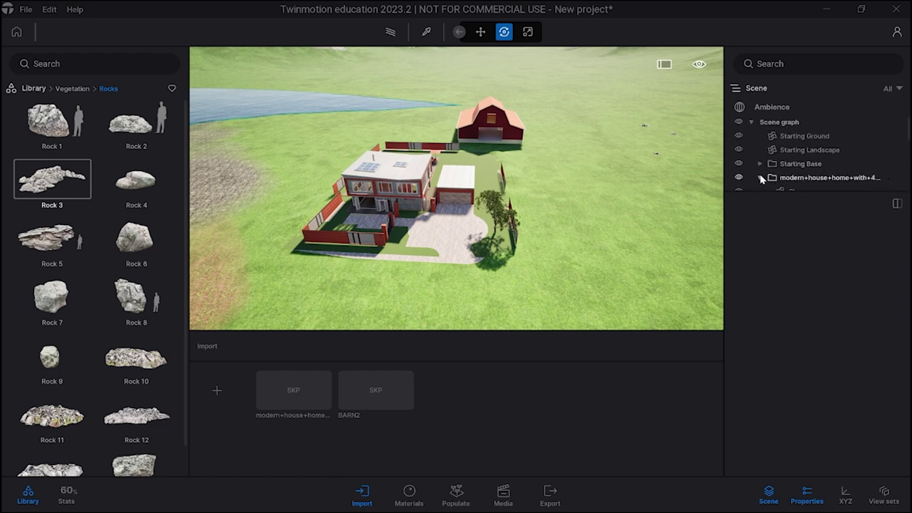
click(838, 126)
right_click(838, 128)
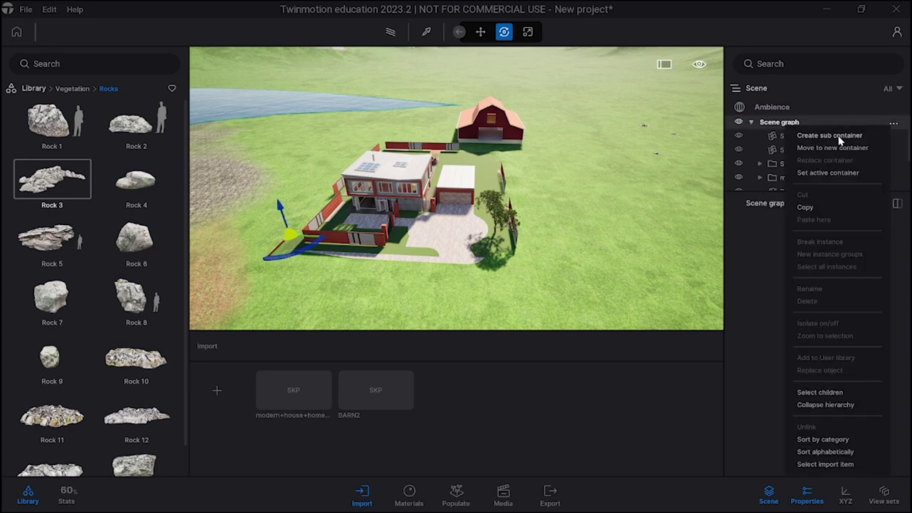
click(838, 135)
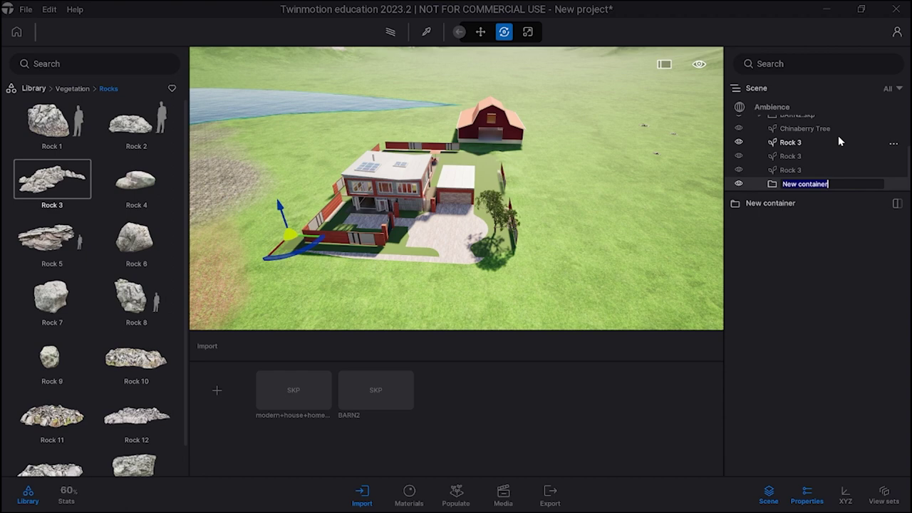
text(ITEMSto decorate)
Move the Chinaberry Tree and the three Rock 3 items into the "ITEMSto decorate" container and expand it.
click(809, 129)
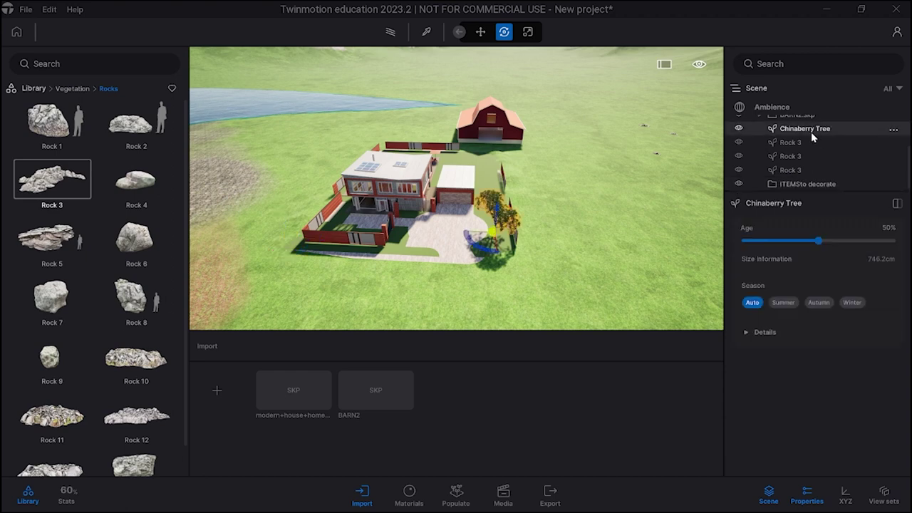
shift+click(798, 171)
drag(799, 154, 800, 186)
click(759, 129)
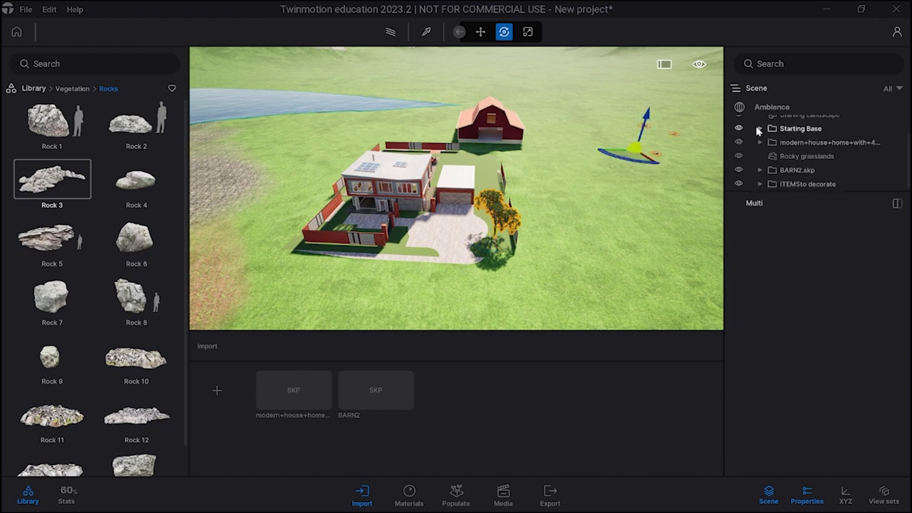
click(759, 184)
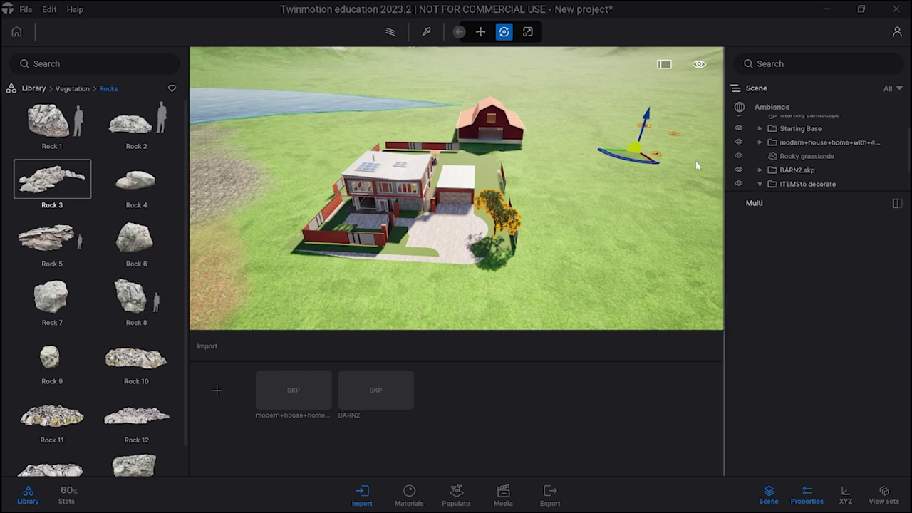
Start populating foliage with Scatter and add the Littleleaf Linden tree to its model list.
click(455, 492)
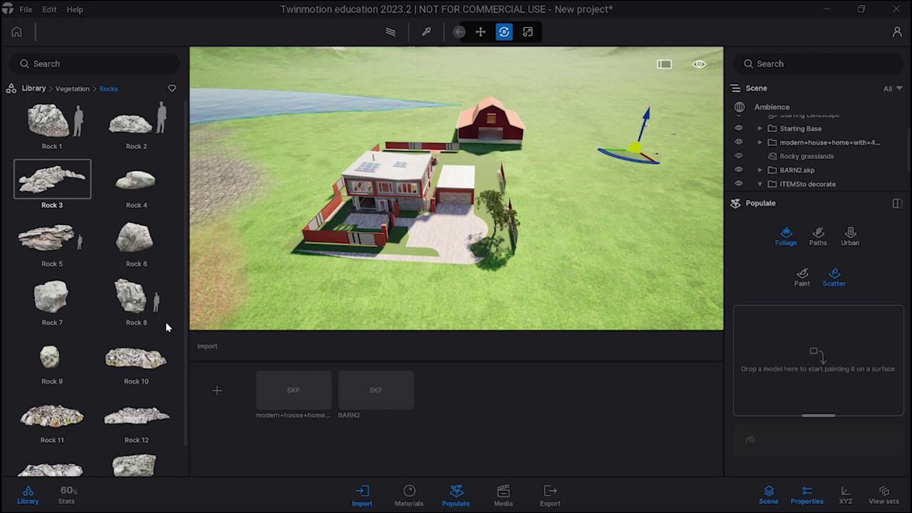
click(74, 90)
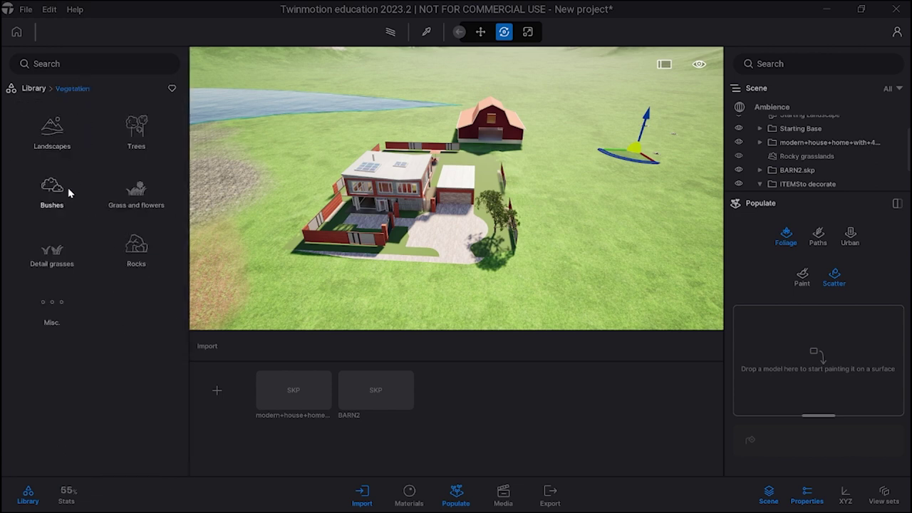
click(136, 201)
mouse_move(133, 235)
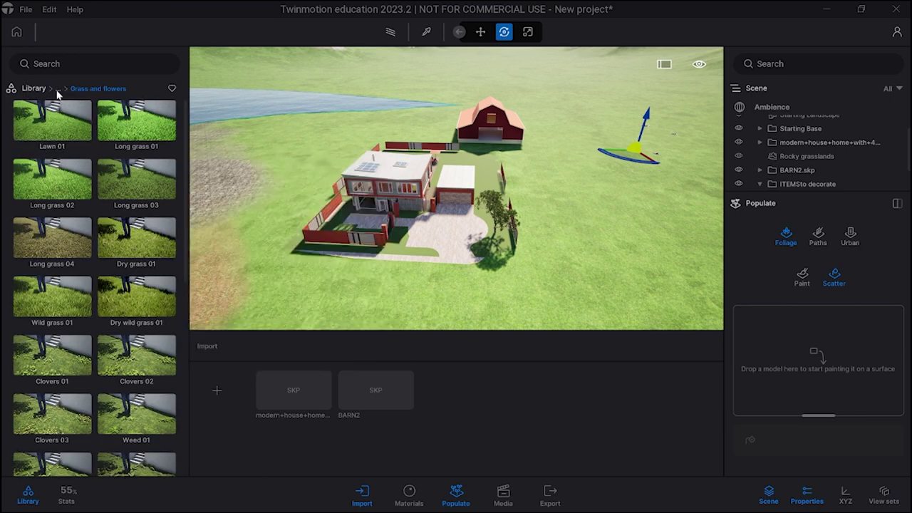
click(59, 91)
click(135, 137)
mouse_move(140, 185)
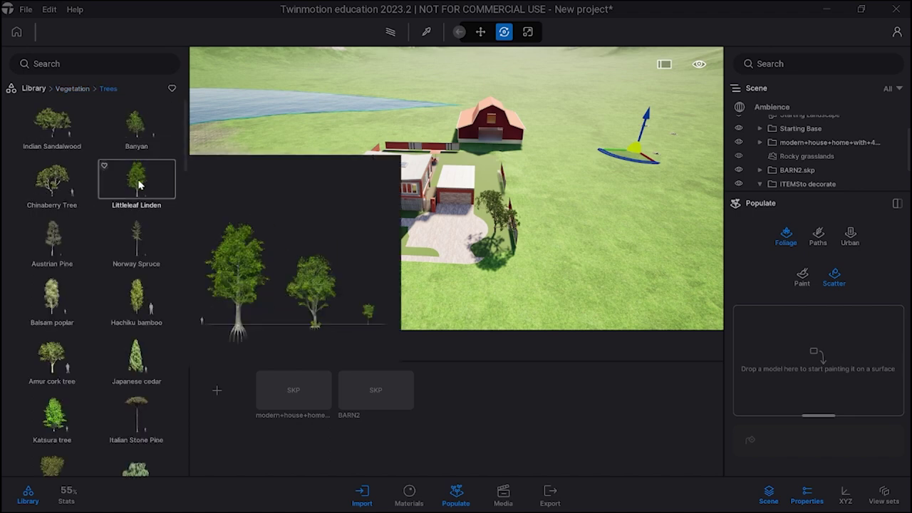
drag(139, 187, 857, 357)
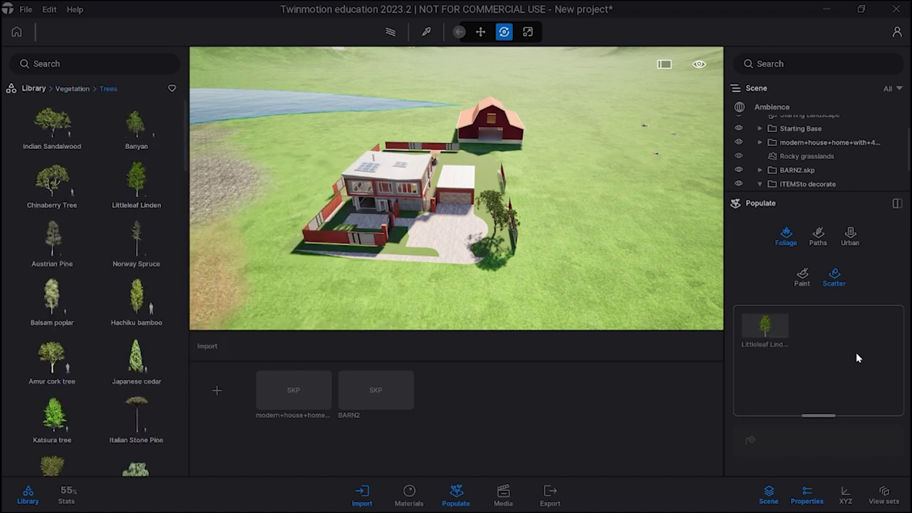
Add the Katsura tree and Japanese cedar to the foliage scatter list.
scroll(71, 432, down, 1)
drag(71, 432, 832, 366)
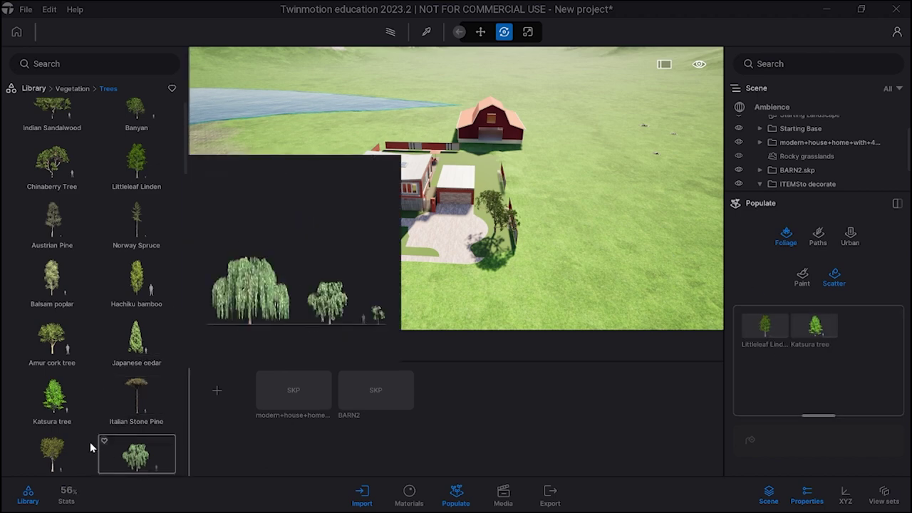
mouse_move(79, 391)
drag(136, 342, 860, 360)
right_drag(666, 269, 717, 253)
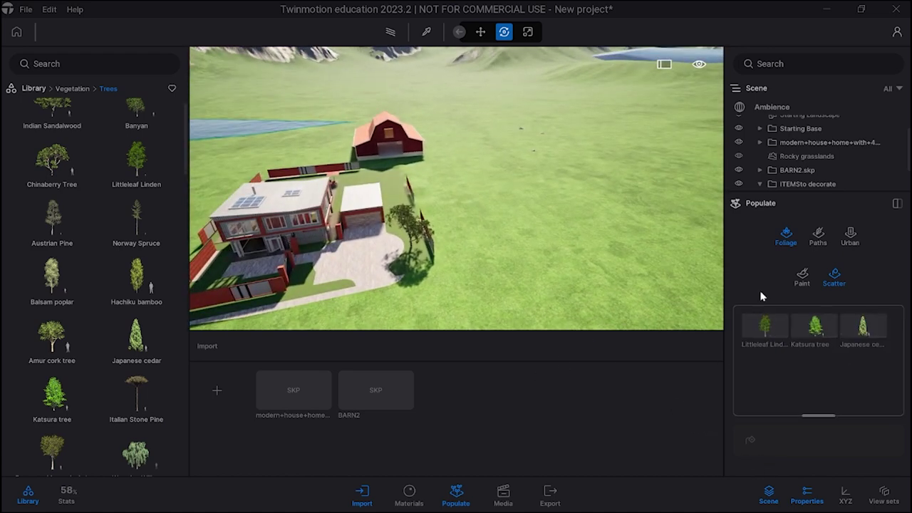
Switch the foliage mode to Paint and add the Amur cork tree, Littleleaf Linden and Katsura tree to its model list.
click(801, 277)
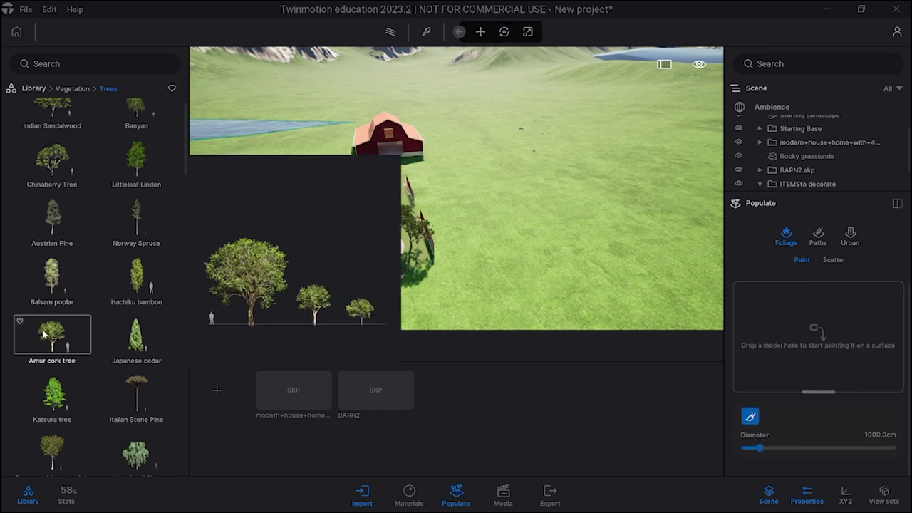
drag(44, 333, 773, 324)
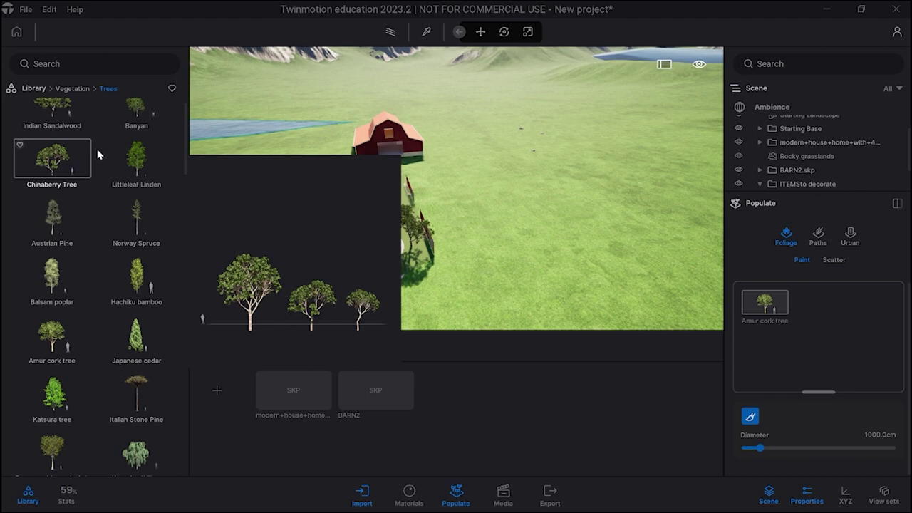
mouse_move(130, 163)
mouse_down()
mouse_move(456, 299)
mouse_move(820, 373)
mouse_up()
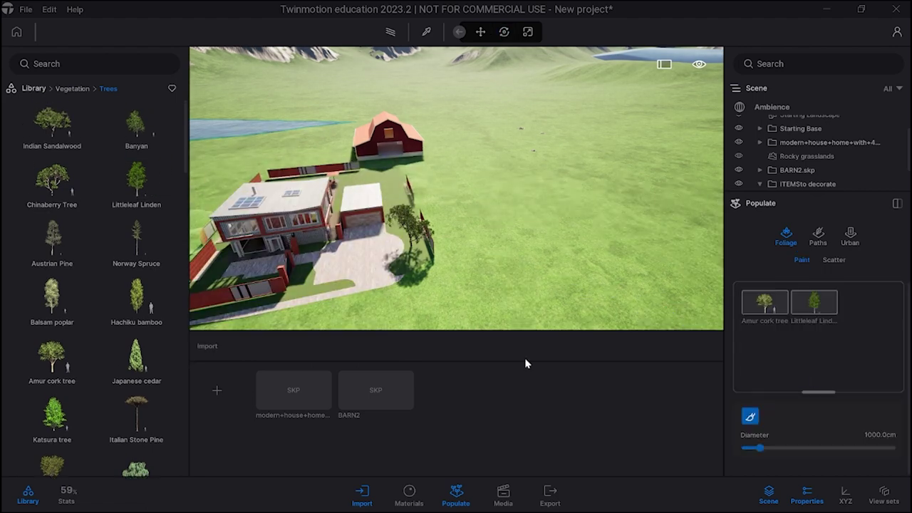
scroll(84, 400, up, 1)
scroll(83, 406, down, 1)
mouse_move(81, 417)
mouse_down()
mouse_move(834, 356)
mouse_move(841, 340)
mouse_up()
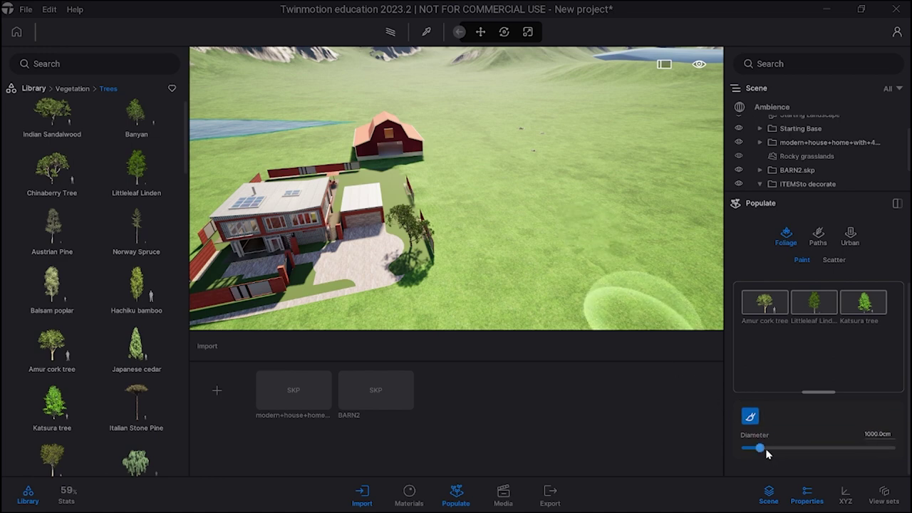
Enlarge the foliage brush diameter to 3576.6 cm and paint a cluster of trees on the grass to the right of the barn.
drag(761, 448, 797, 448)
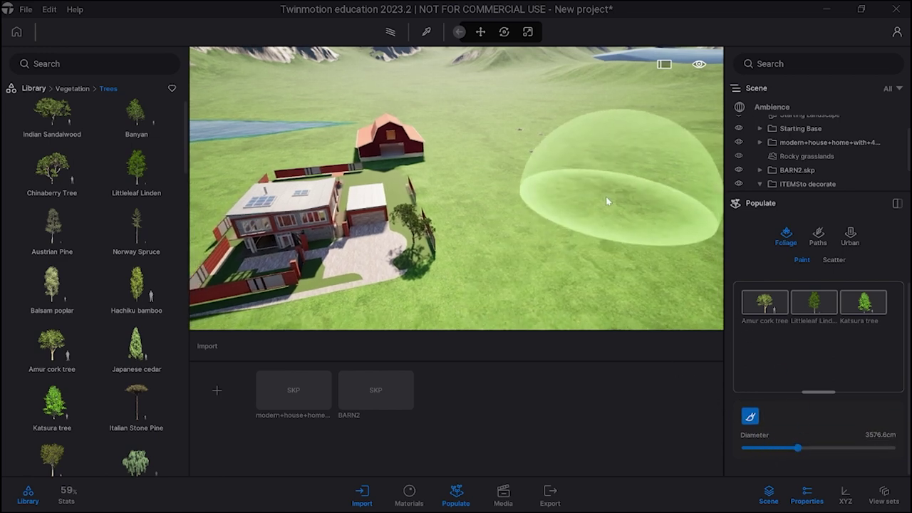
scroll(607, 201, down, 1)
click(573, 148)
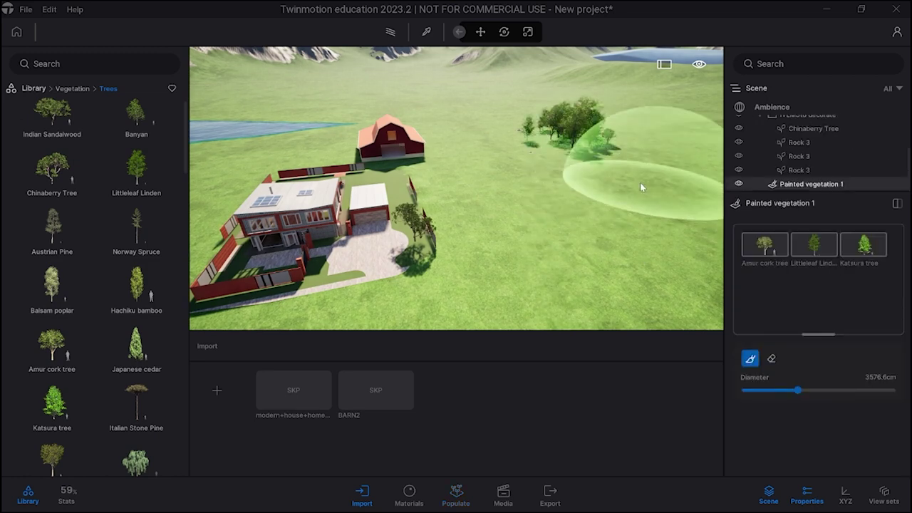
Set the foliage brush diameter to 3017.0 cm and paint more trees across the field to the right of the house and barn.
click(771, 359)
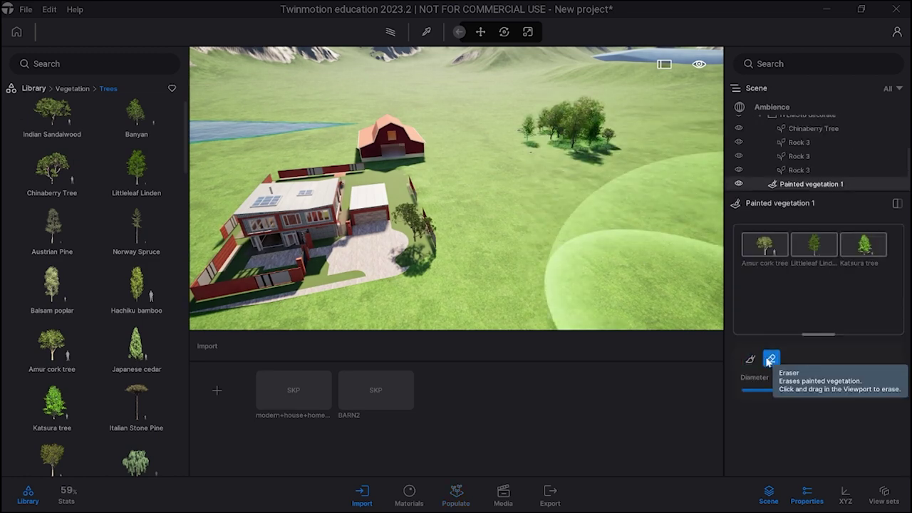
click(750, 359)
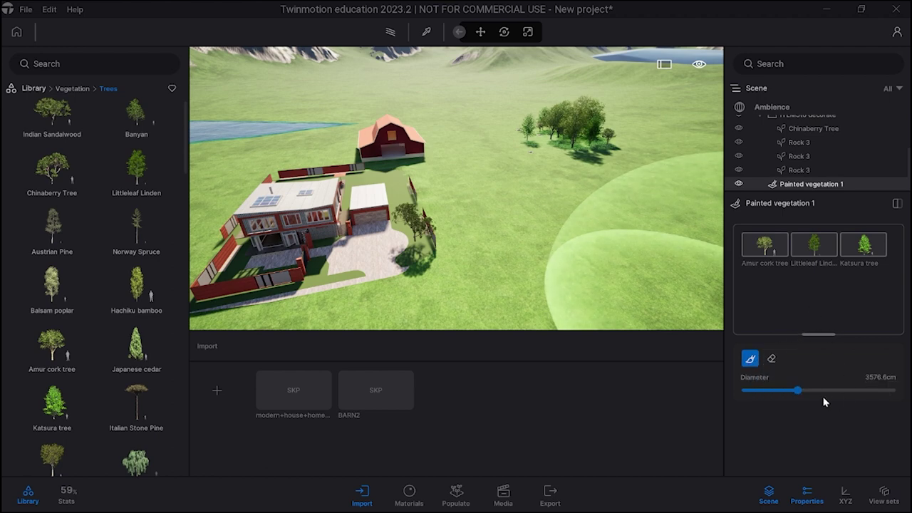
drag(798, 390, 788, 391)
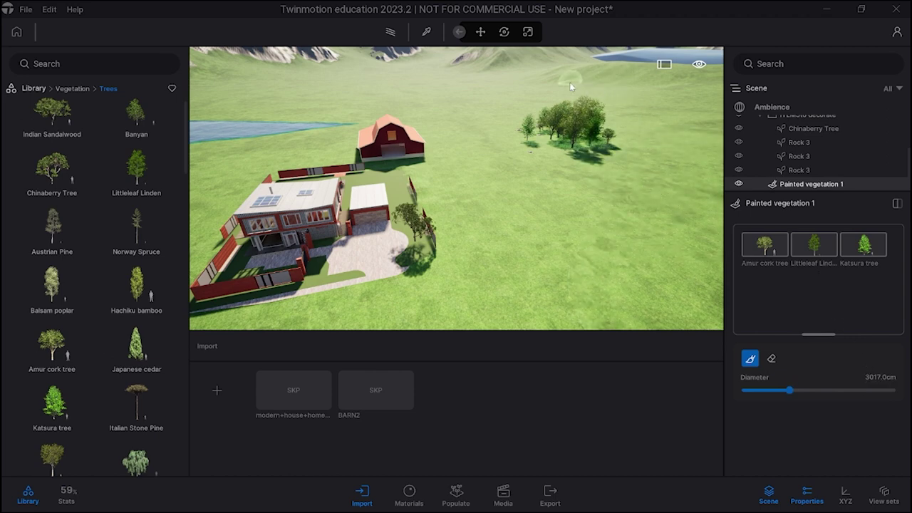
mouse_move(569, 82)
mouse_down()
mouse_move(476, 93)
mouse_move(577, 100)
mouse_move(560, 158)
mouse_move(638, 198)
mouse_move(623, 160)
mouse_move(632, 107)
mouse_move(643, 143)
mouse_up()
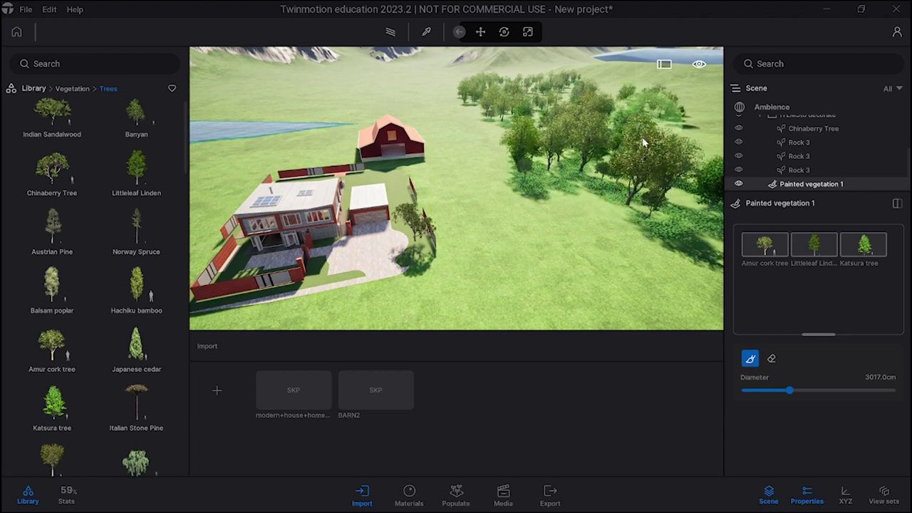
Open the Grass and flowers category of the vegetation library and browse its plants.
click(74, 88)
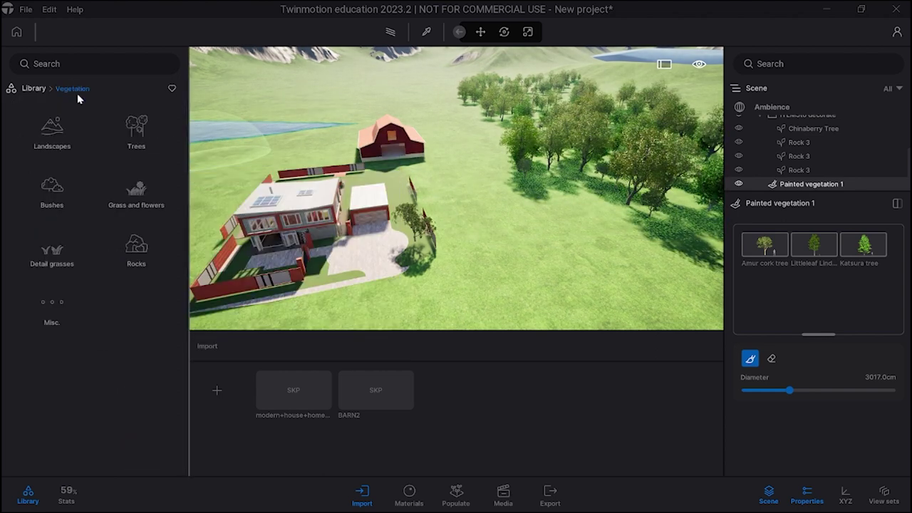
click(131, 195)
scroll(132, 285, down, 6)
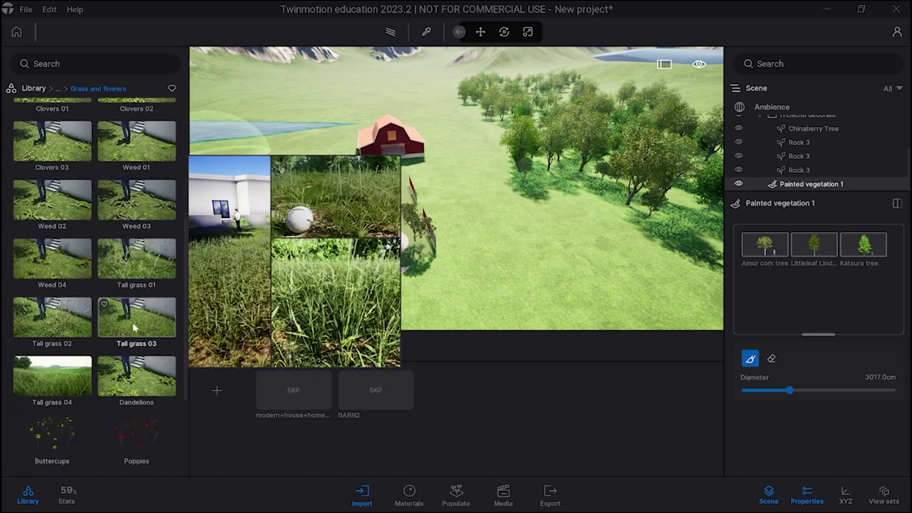
Examine the density, age and season settings of the painted Katsura tree and Littleleaf Linden.
click(866, 246)
scroll(862, 235, down, 2)
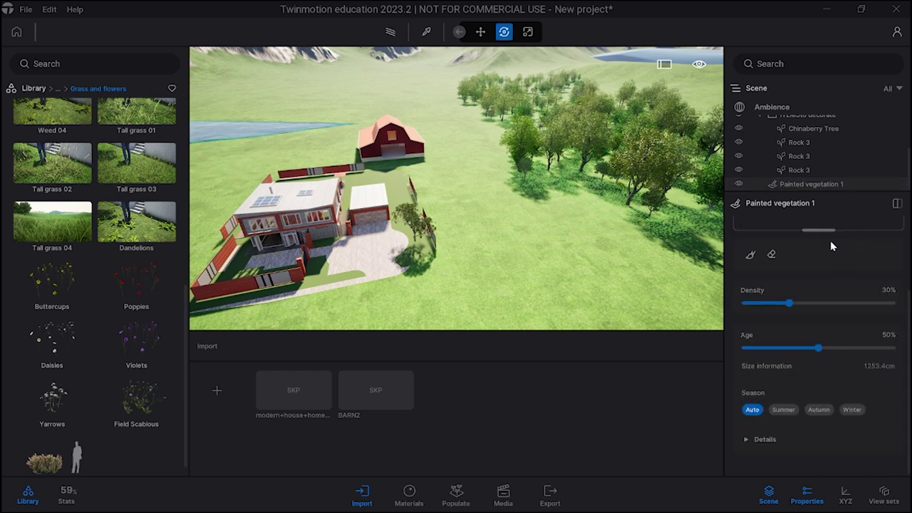
click(751, 254)
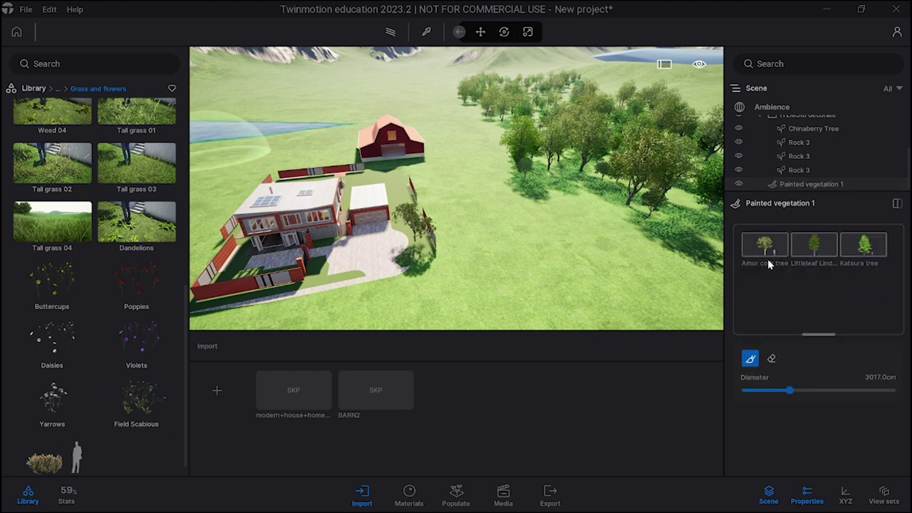
click(810, 238)
scroll(810, 235, down, 2)
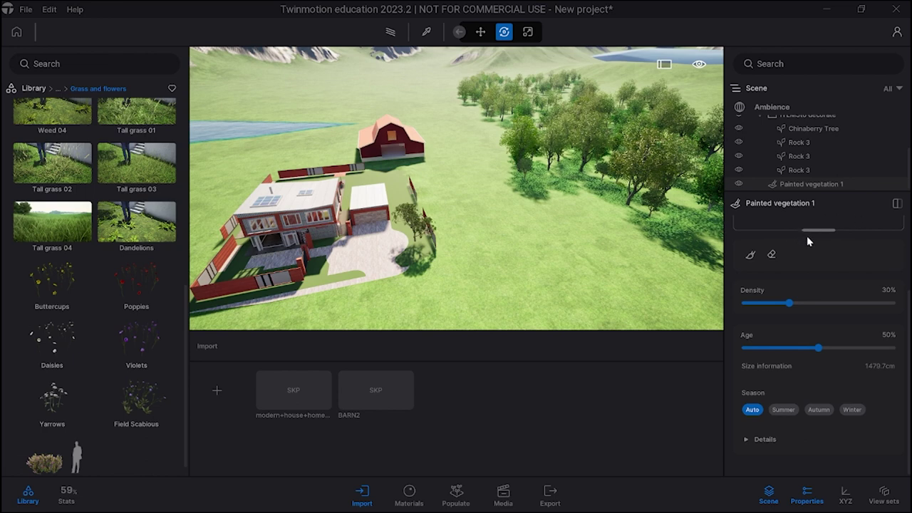
scroll(808, 241, up, 2)
Delete the Littleleaf Linden, Katsura tree and Amur cork tree from Painted vegetation 1.
right_click(816, 238)
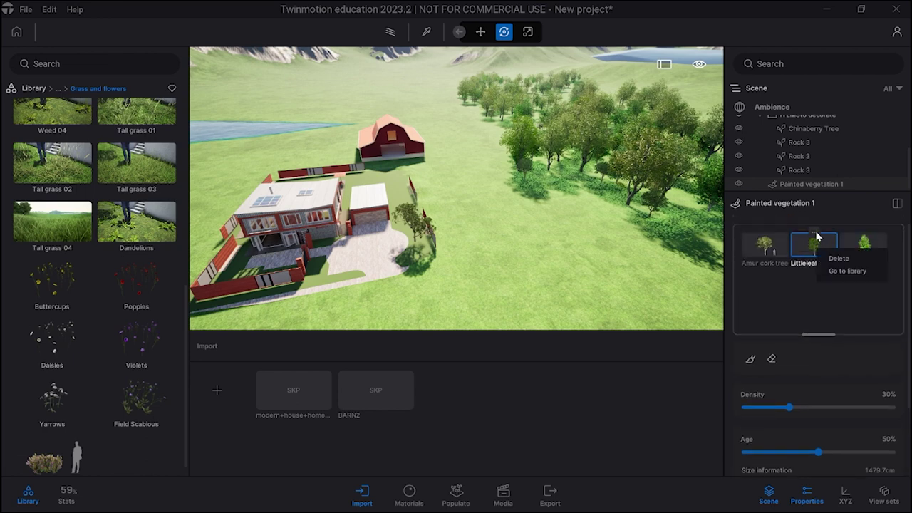
click(830, 258)
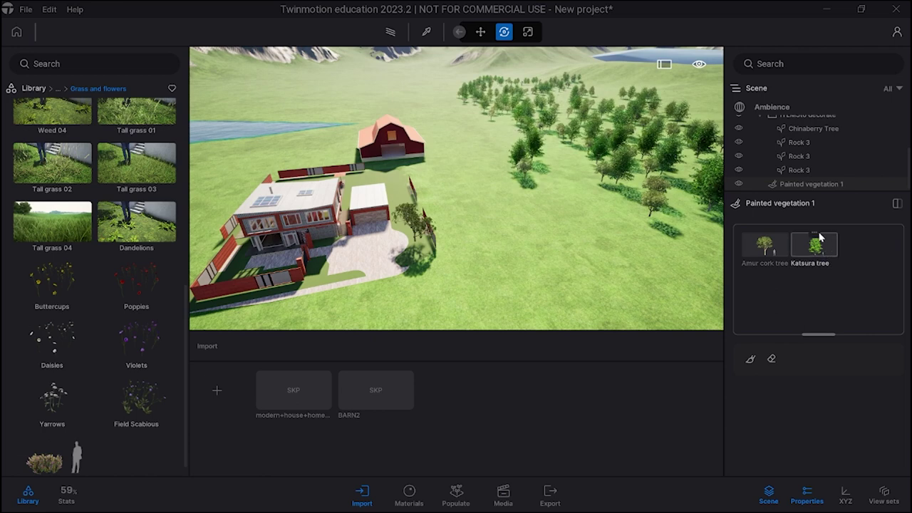
right_click(818, 238)
click(812, 256)
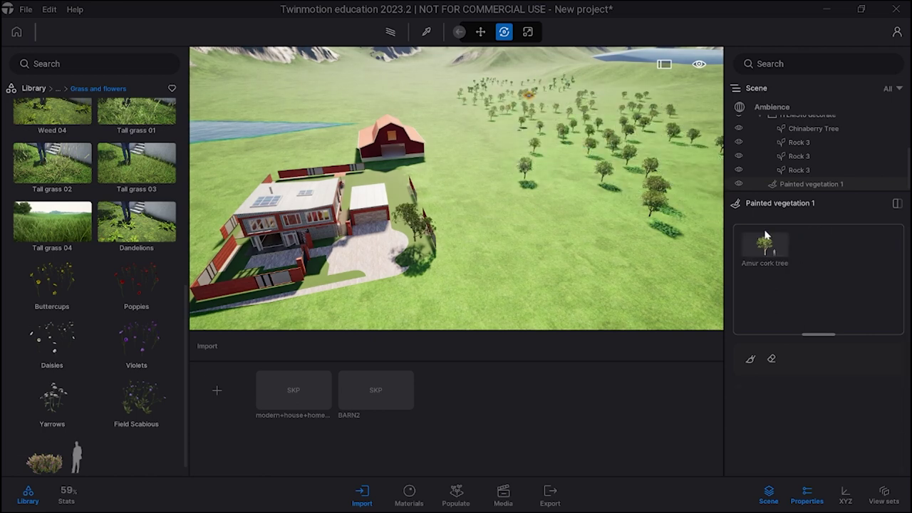
click(767, 241)
right_click(771, 246)
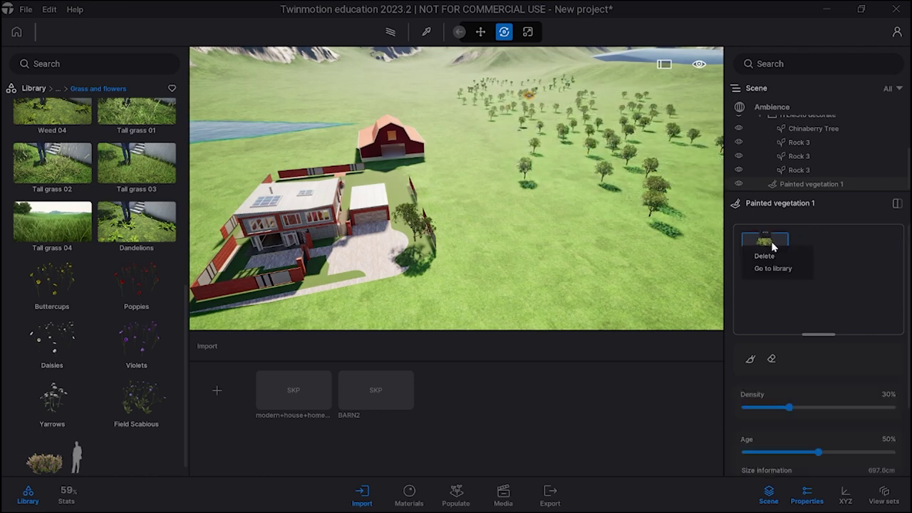
click(765, 257)
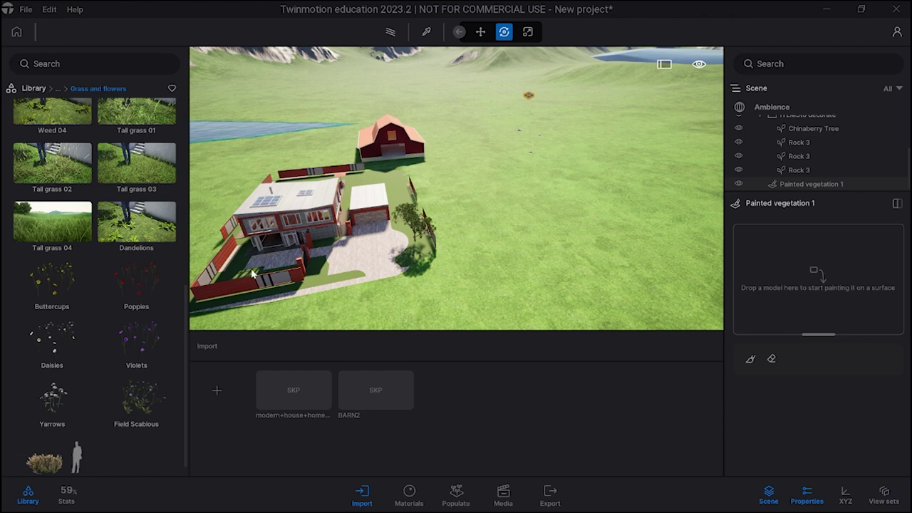
Add Violets and Yarrows to a new foliage paint list and paint a flower patch on the grass to the right of the house.
click(146, 341)
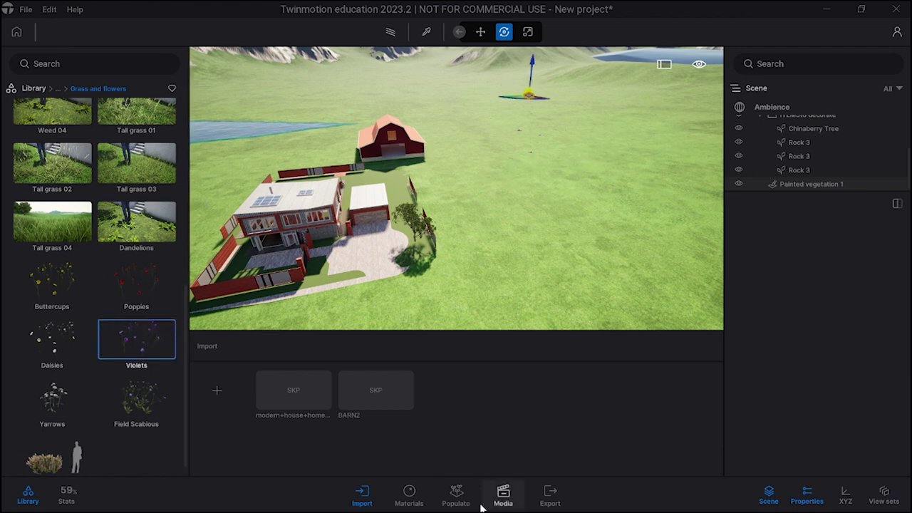
click(456, 493)
mouse_move(143, 350)
mouse_down()
mouse_move(589, 417)
mouse_move(794, 372)
mouse_up()
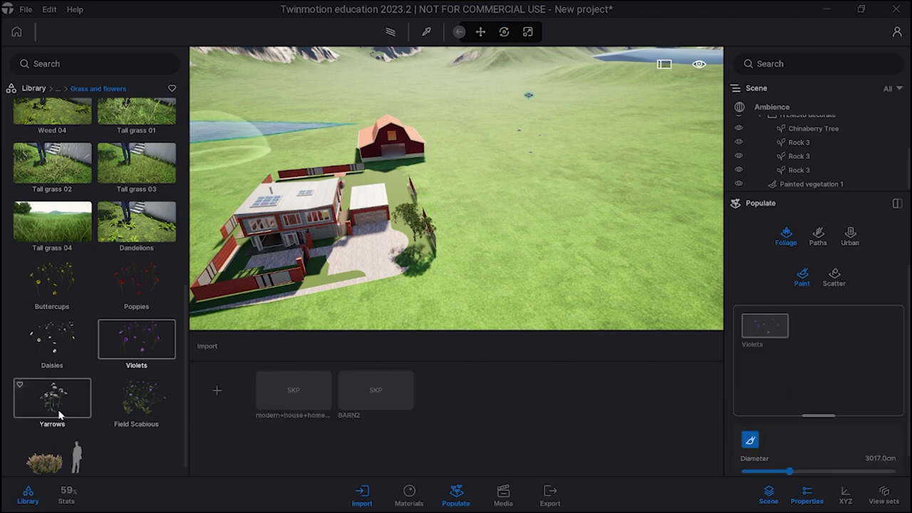
drag(60, 415, 814, 370)
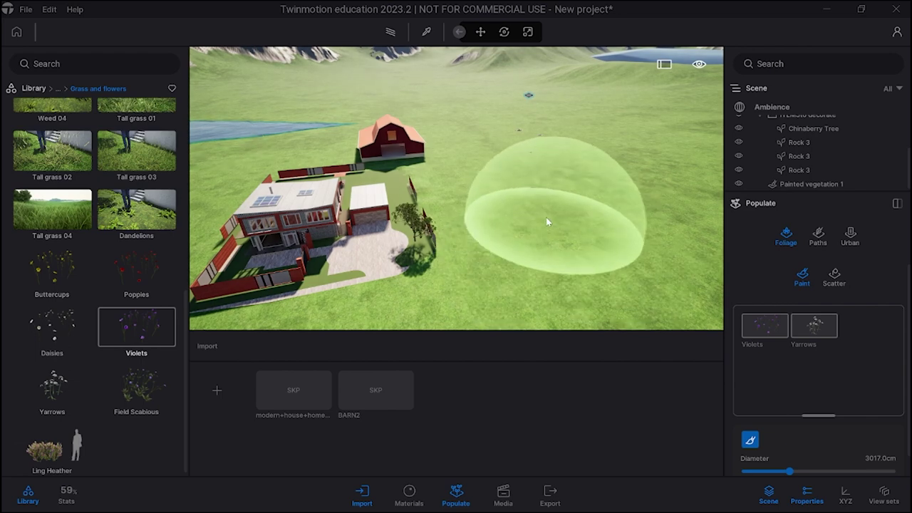
click(545, 213)
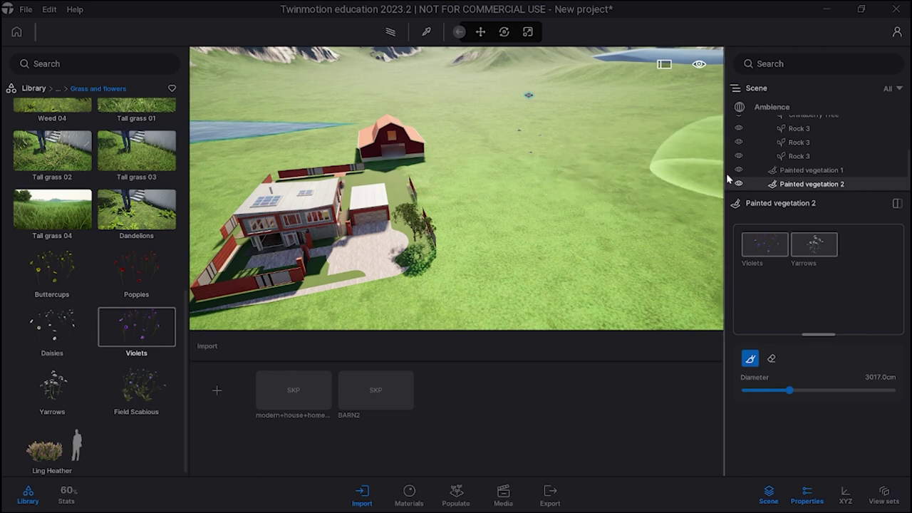
Select Painted vegetation 1 in the scene and toggle its visibility off and back on.
click(794, 172)
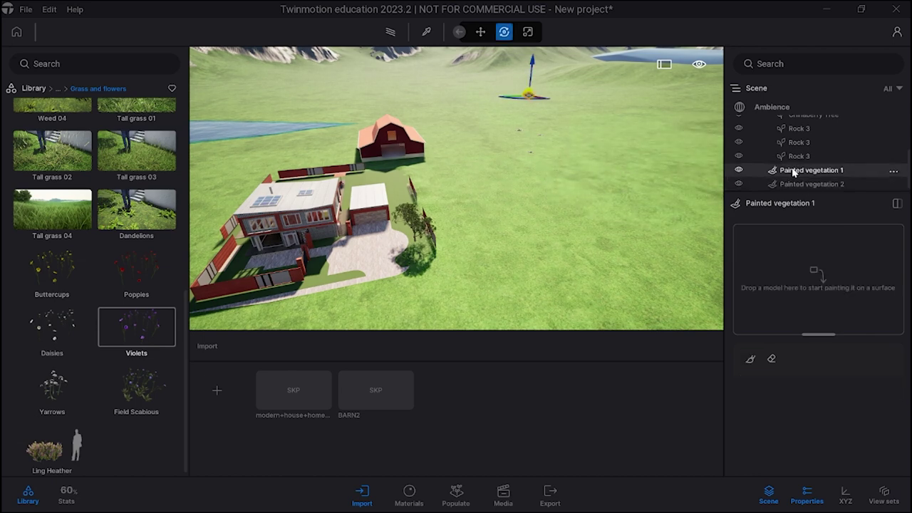
click(740, 171)
click(740, 171)
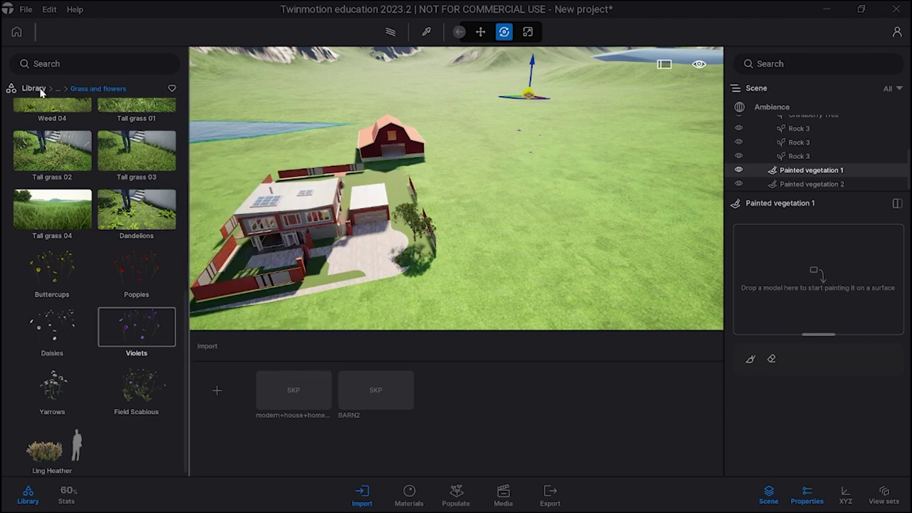
Place the Kate goat from the Animals characters on the open grass to the right of the house and focus on it.
click(34, 88)
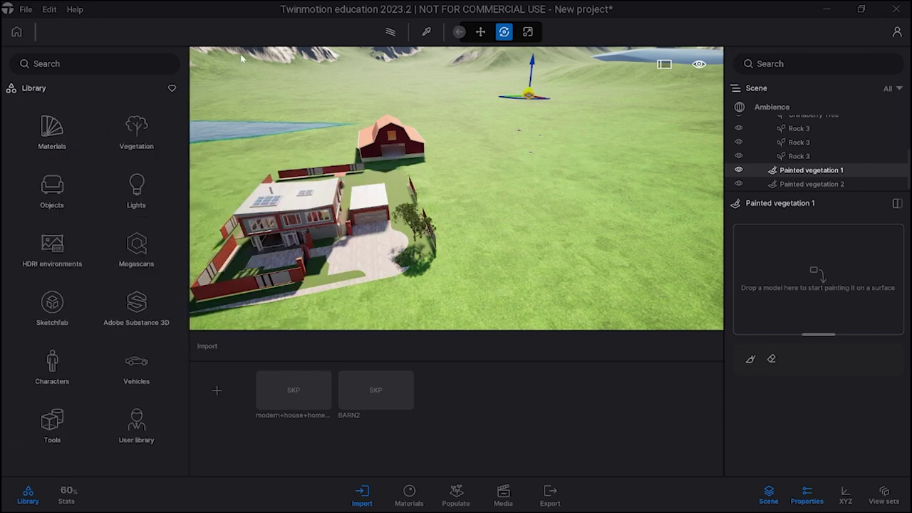
mouse_move(473, 105)
right_down()
mouse_move(328, 111)
mouse_move(570, 111)
mouse_move(485, 98)
right_up()
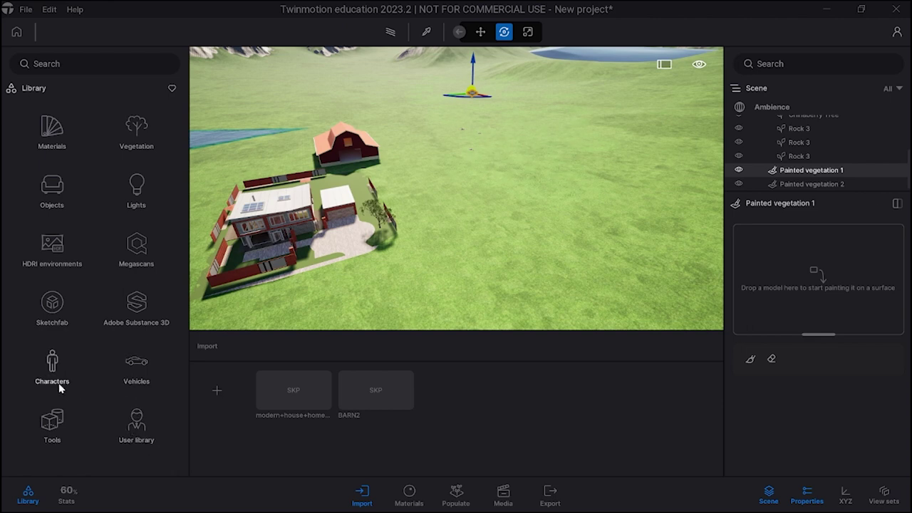
click(53, 361)
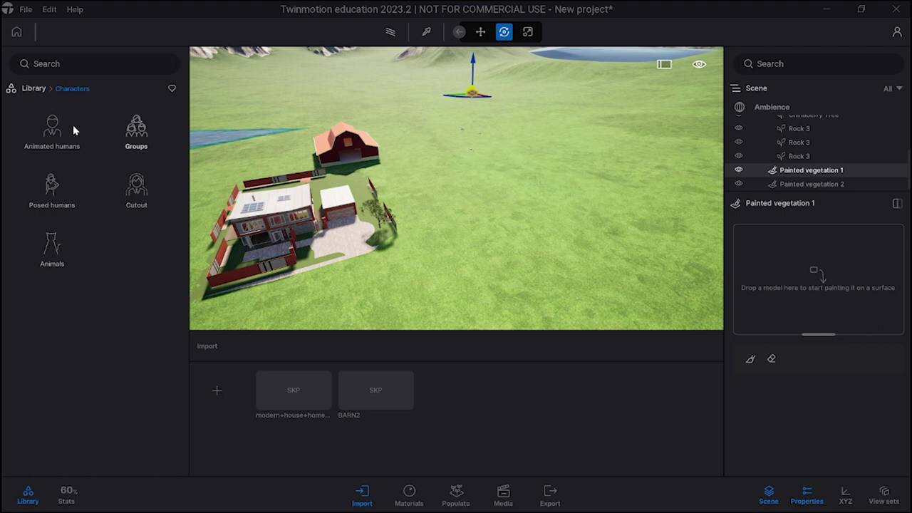
click(55, 251)
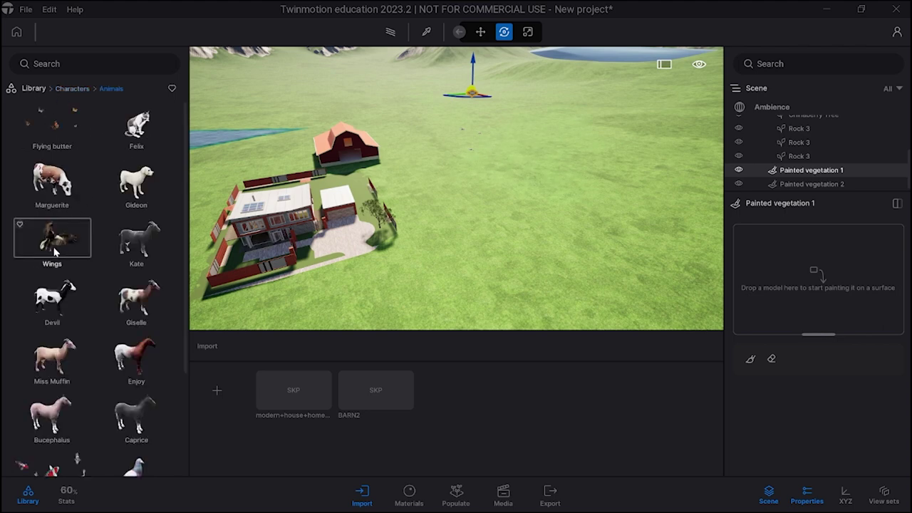
drag(144, 241, 546, 196)
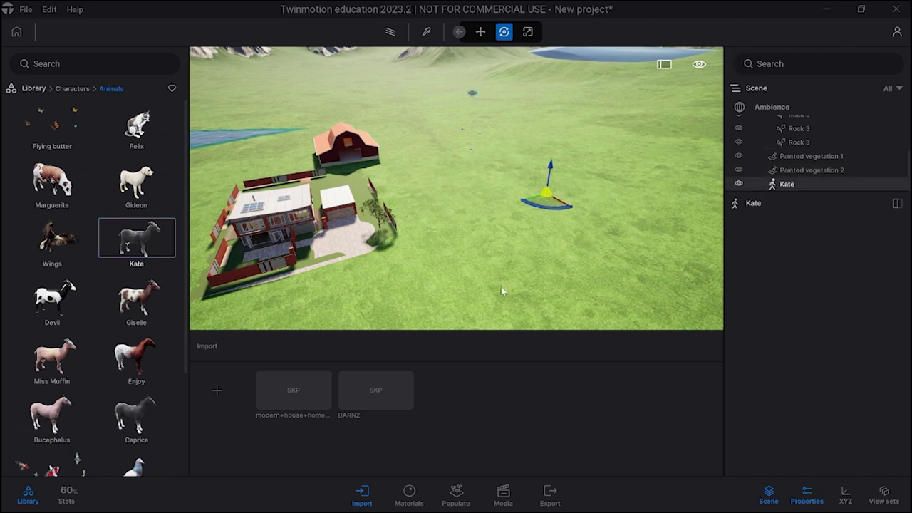
key(f)
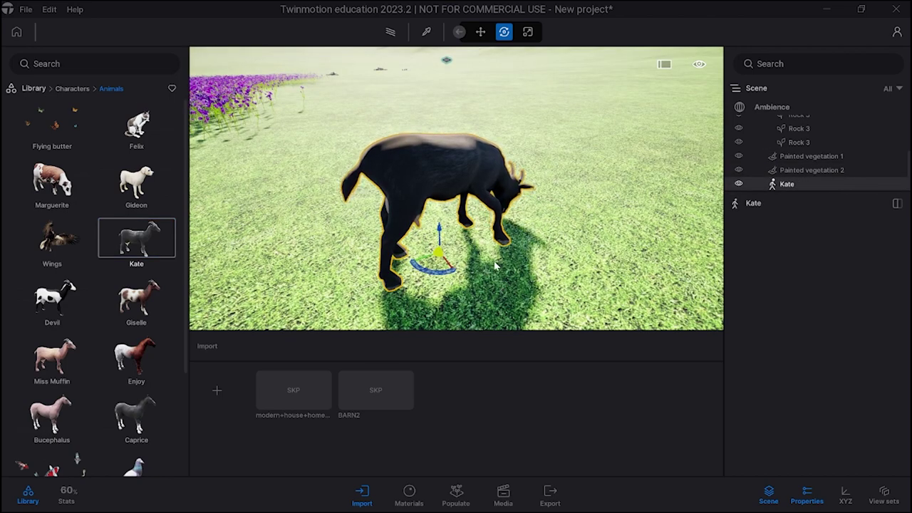
Inspect the Kate goat from a low angle and survey the open grassland and rocks beyond it.
right_drag(494, 266, 499, 221)
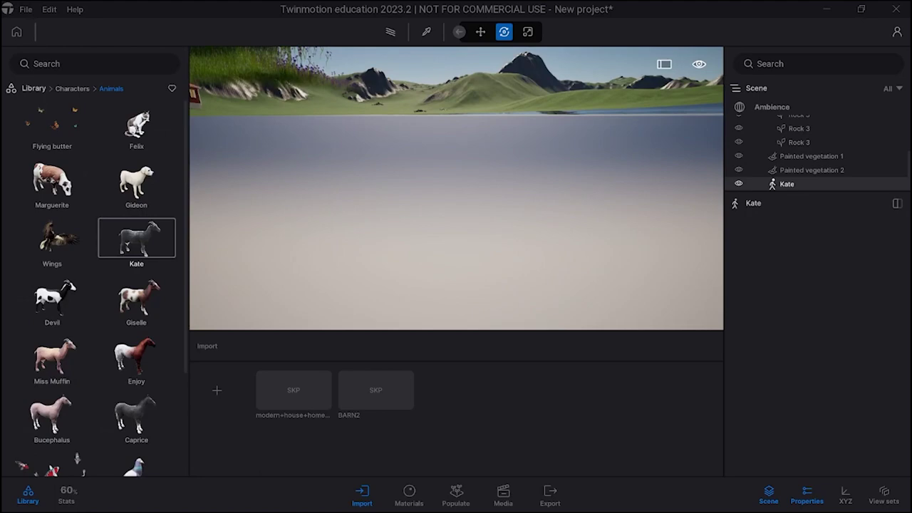
key(q)
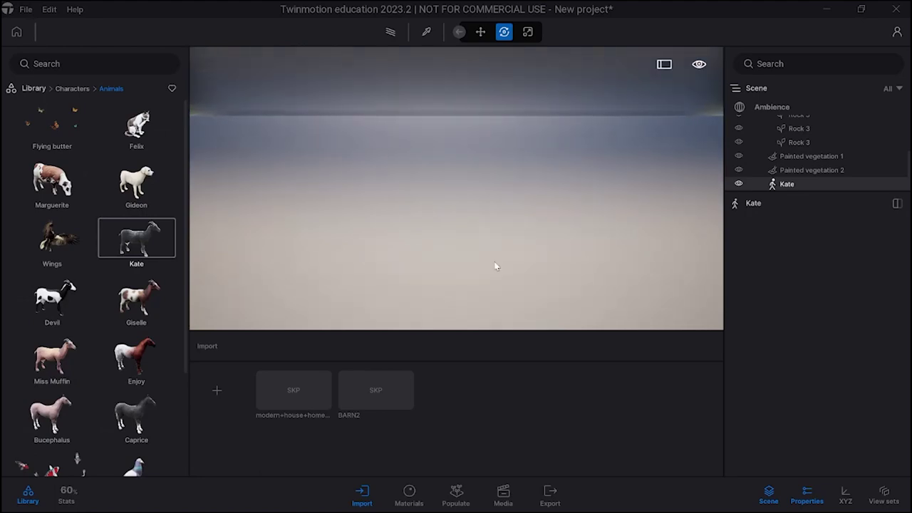
key(e)
right_drag(496, 266, 493, 240)
key(w)
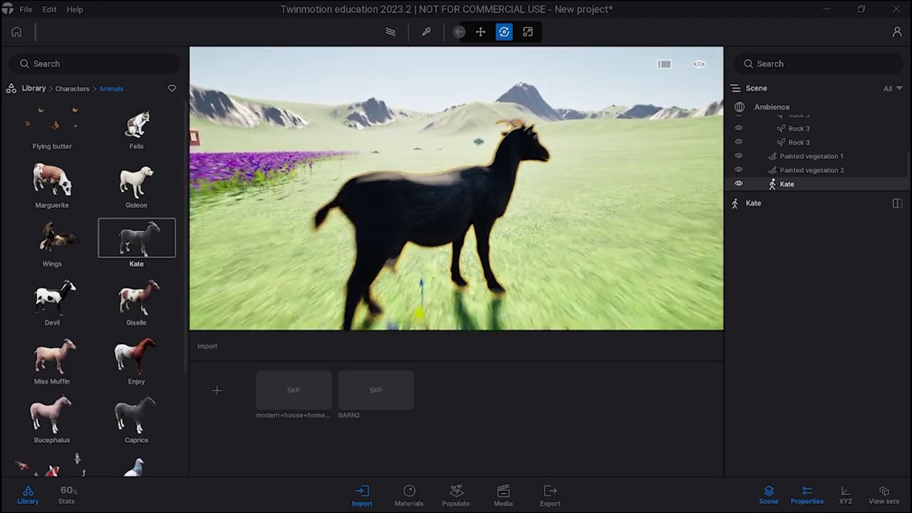
key(w)
key(e)
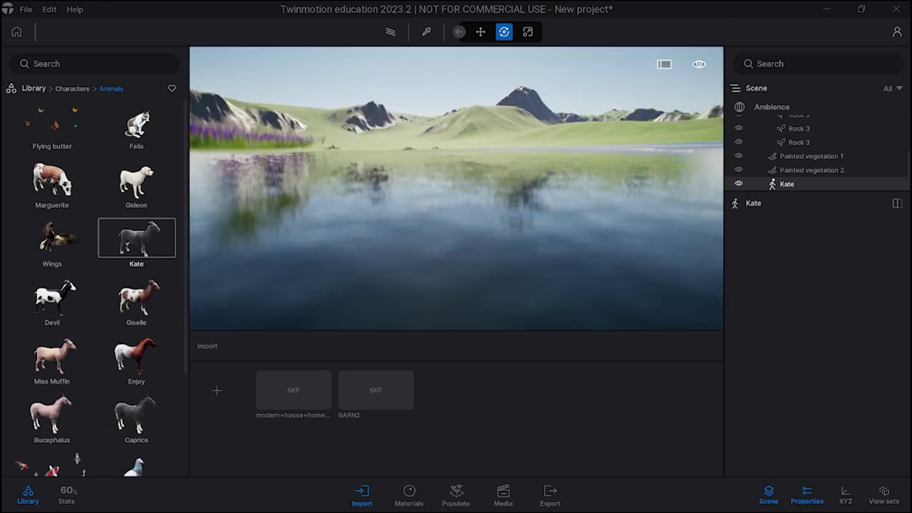
key(w)
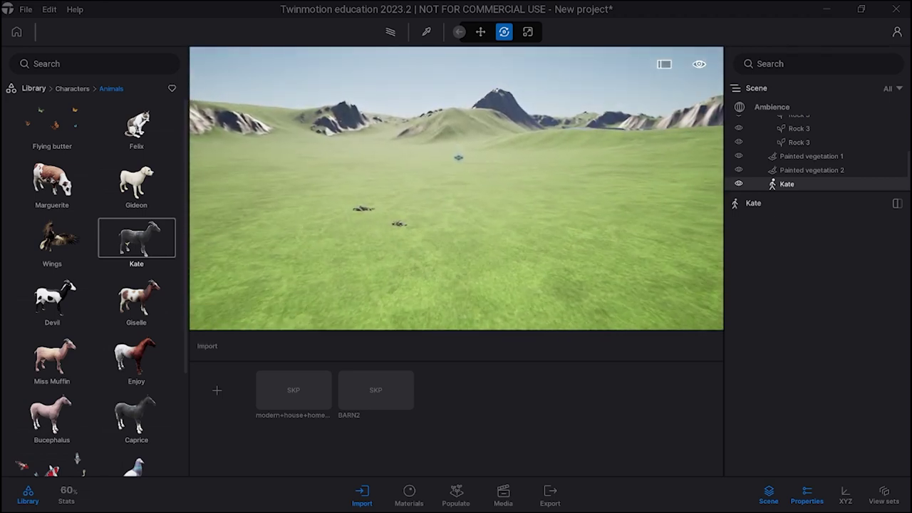
key(Up)
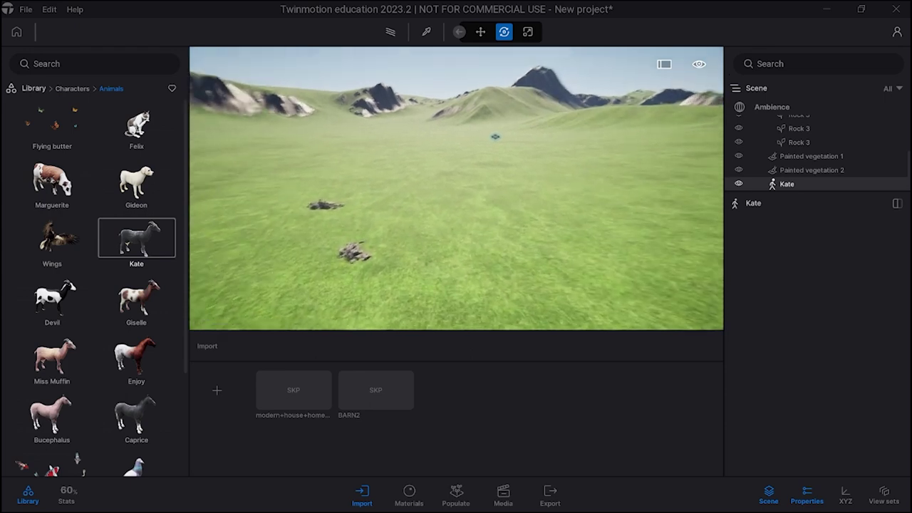
Examine the painted purple flower patch up close with the house, tree and red barn behind it.
right_drag(456, 188, 299, 161)
key(w)
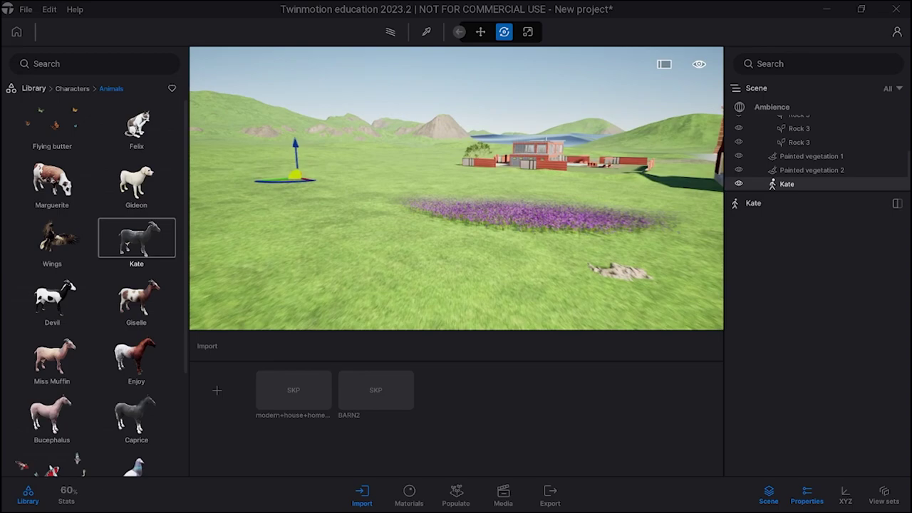
key(Up)
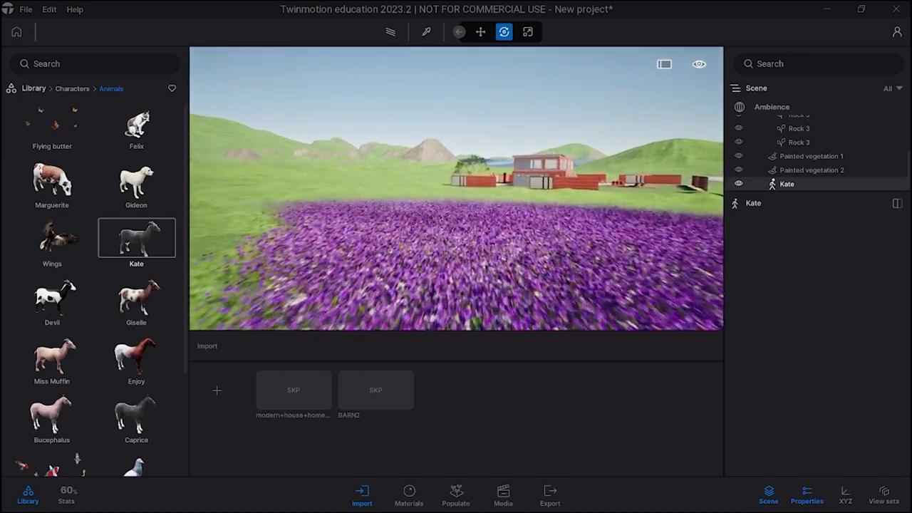
key(w)
right_drag(456, 188, 443, 167)
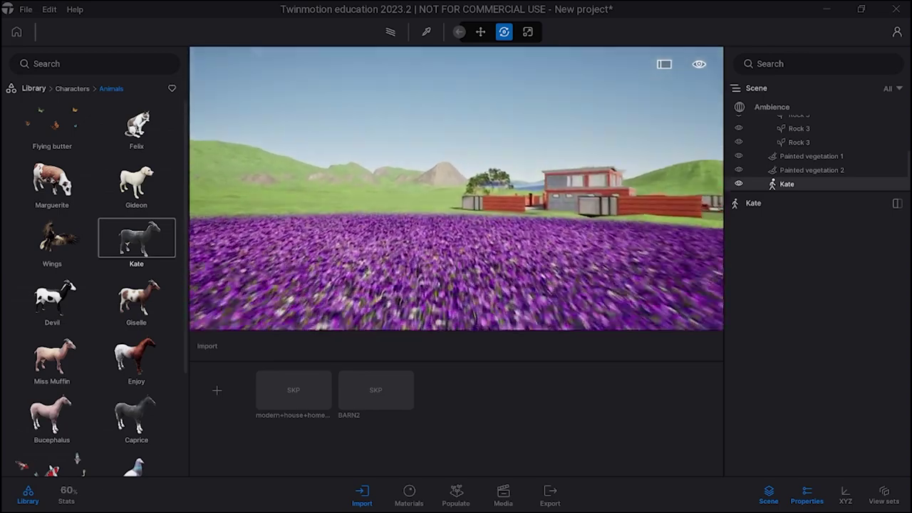
key(Up)
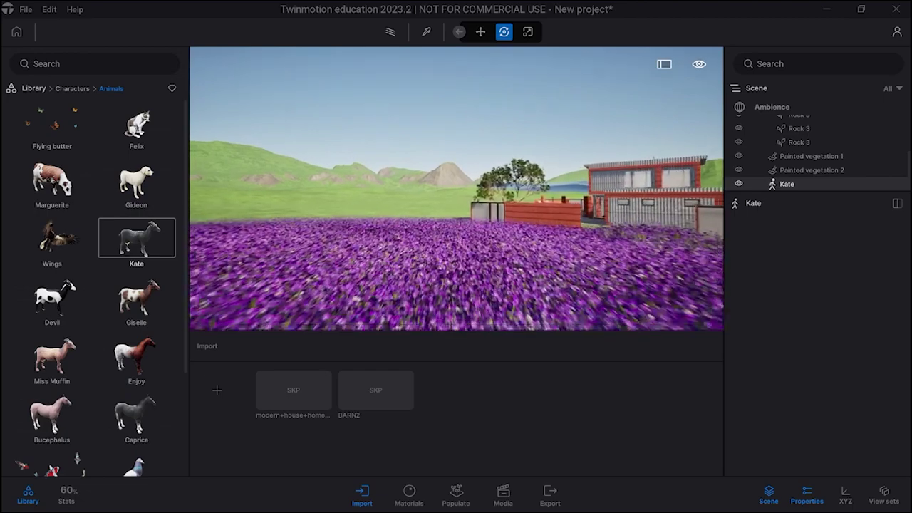
key(Up)
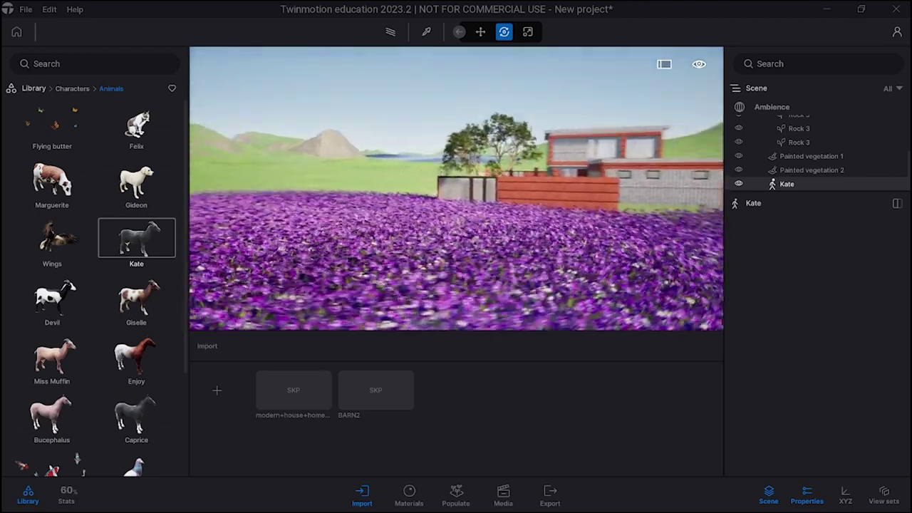
key(Up)
right_drag(455, 188, 563, 188)
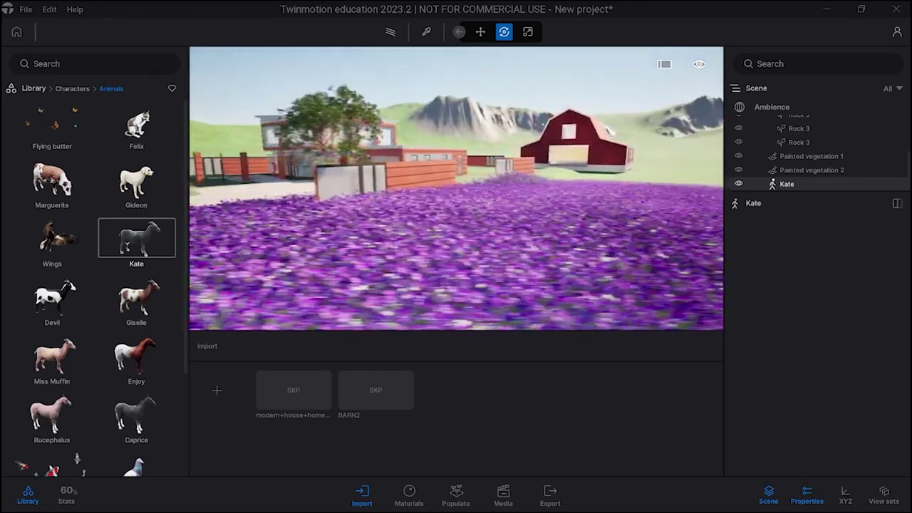
key(Right)
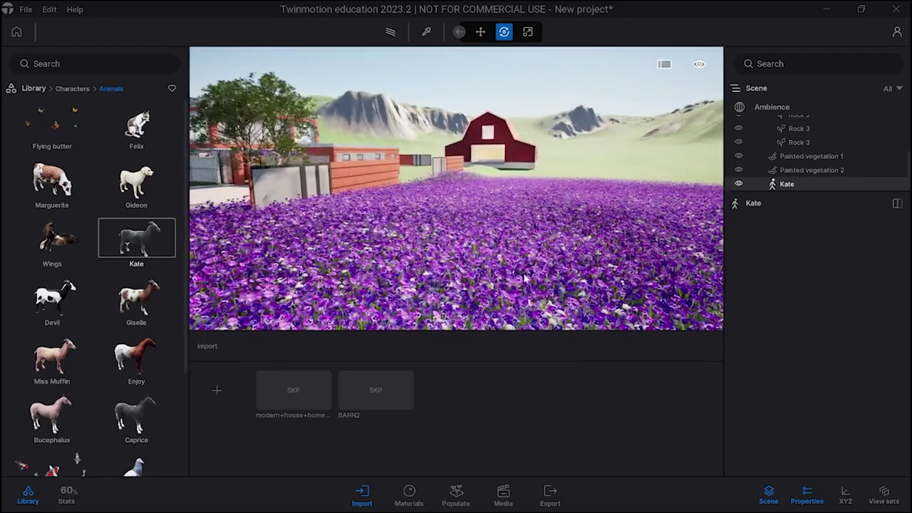
Open the scene's Ambience environment settings.
click(773, 107)
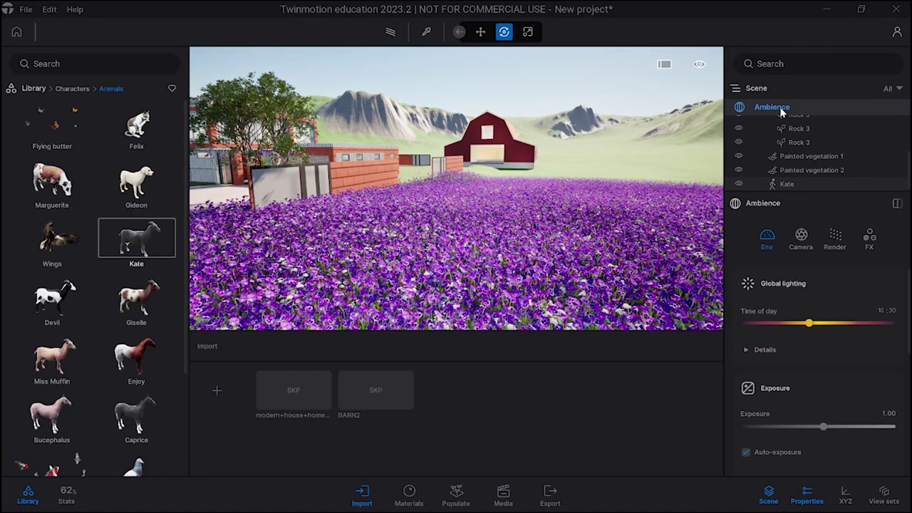